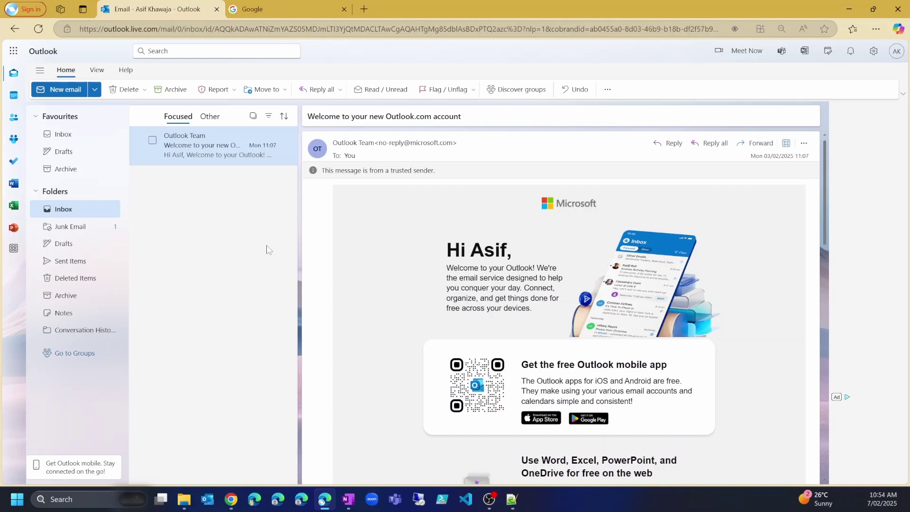
On the Google tab, search for 'microsoft 365 enterprise plans'
mouse_move(253, 140)
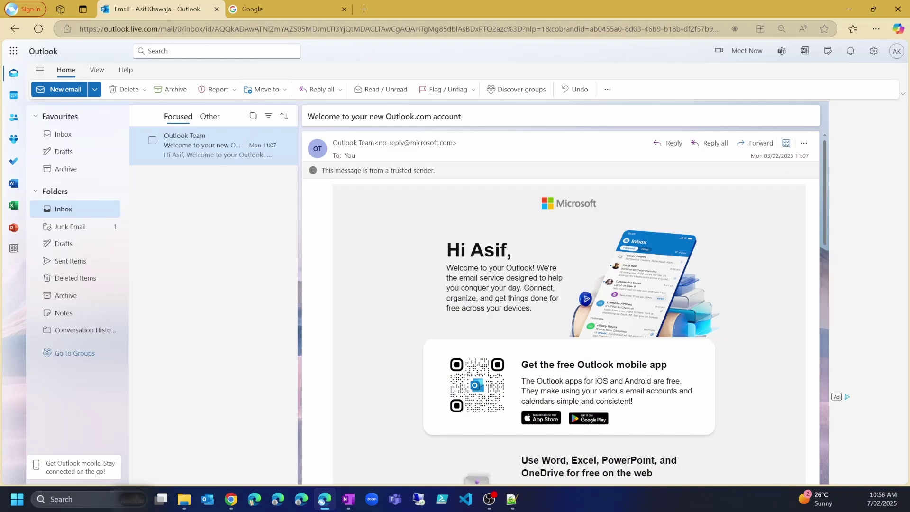
key("ctrl+Tab")
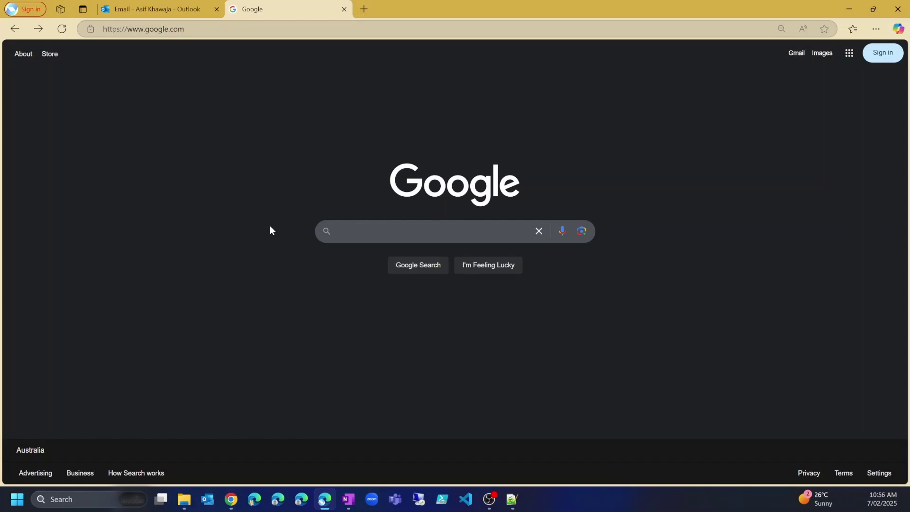
left_click(426, 230)
type("mi")
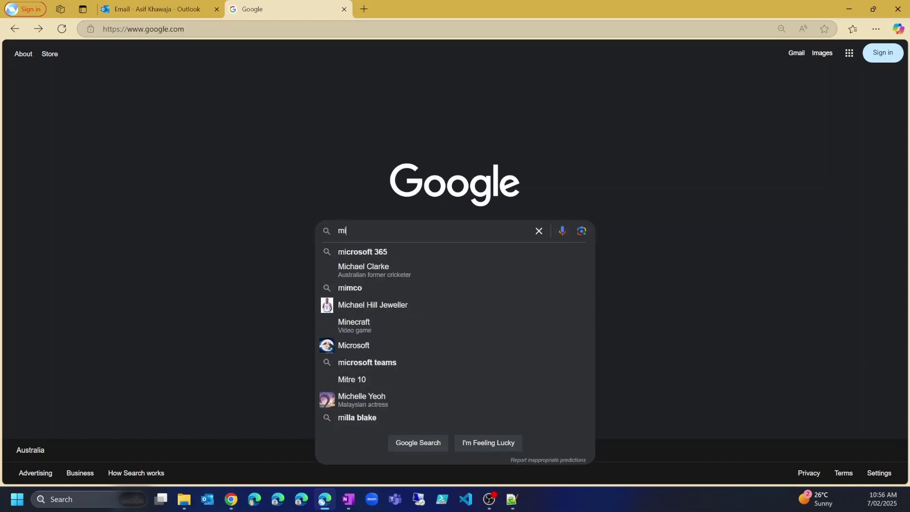
type("crosoft 365 ")
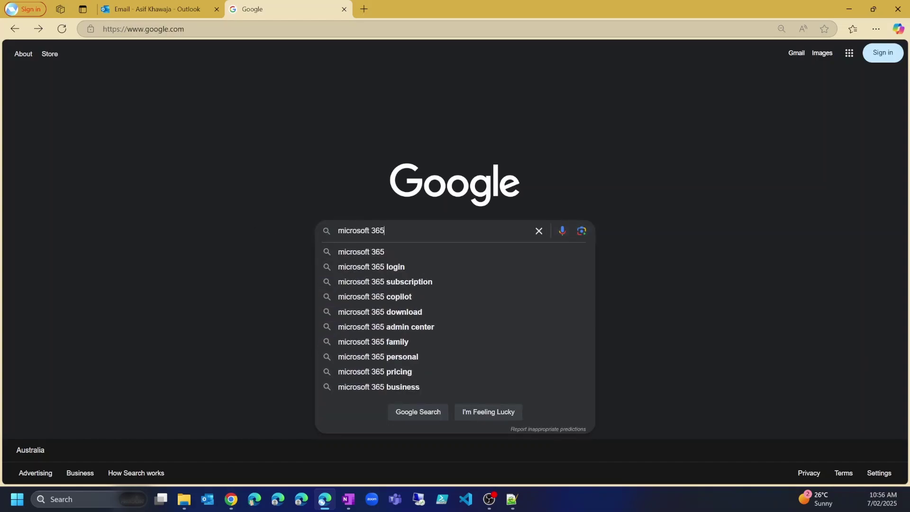
type("enterprise plans")
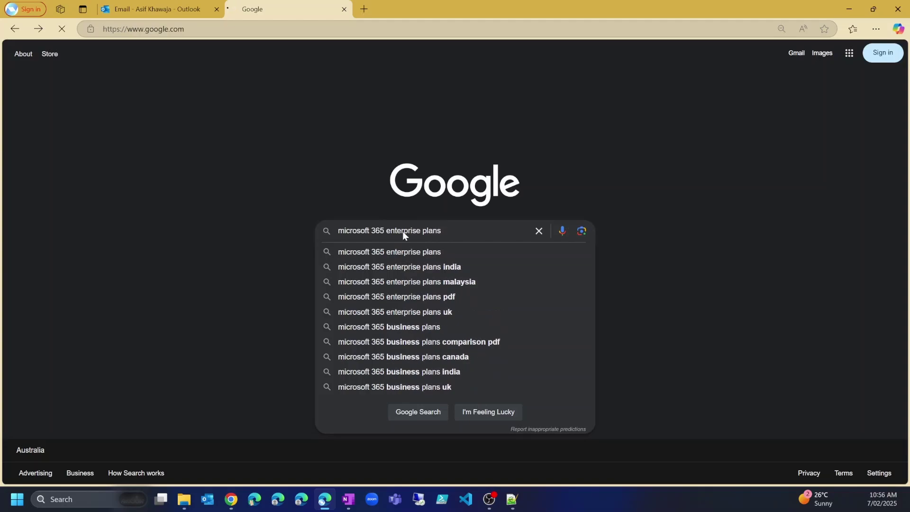
key("Return")
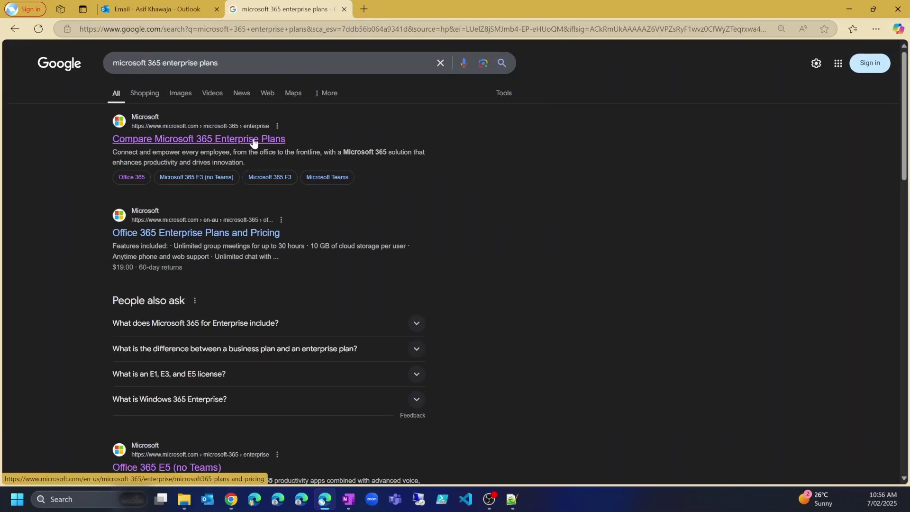
Open Compare Microsoft 365 Enterprise Plans, review the E3, E5 and F3 plans, then view Office 365 plans
left_click(217, 143)
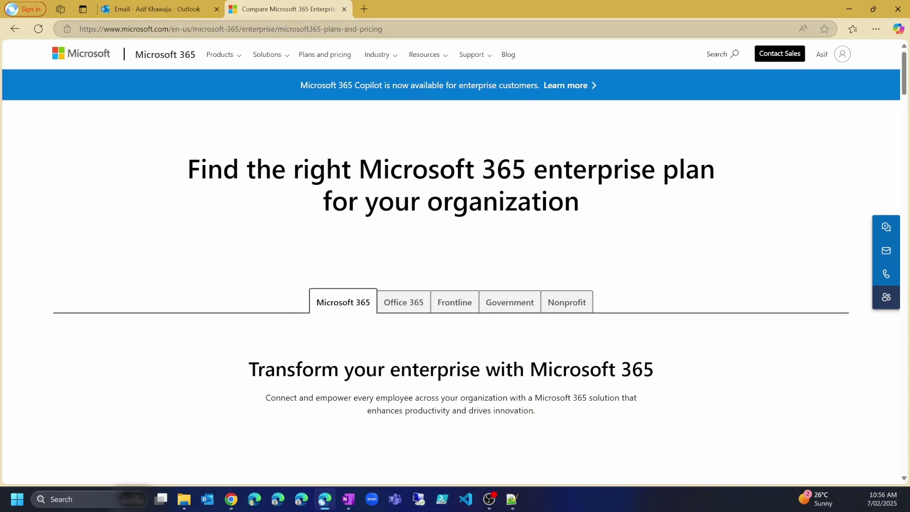
scroll(357, 254, "down", 3)
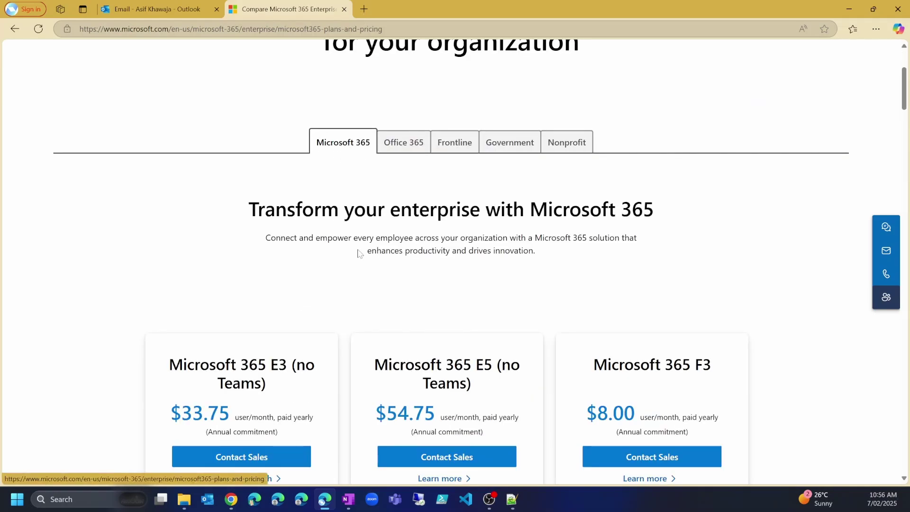
scroll(360, 249, "down", 1)
scroll(358, 249, "down", 2)
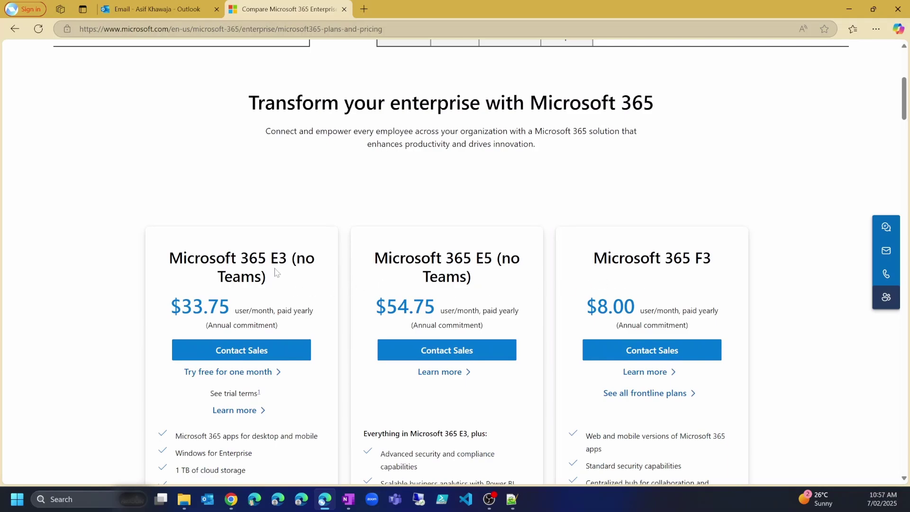
scroll(334, 120, "down", 2)
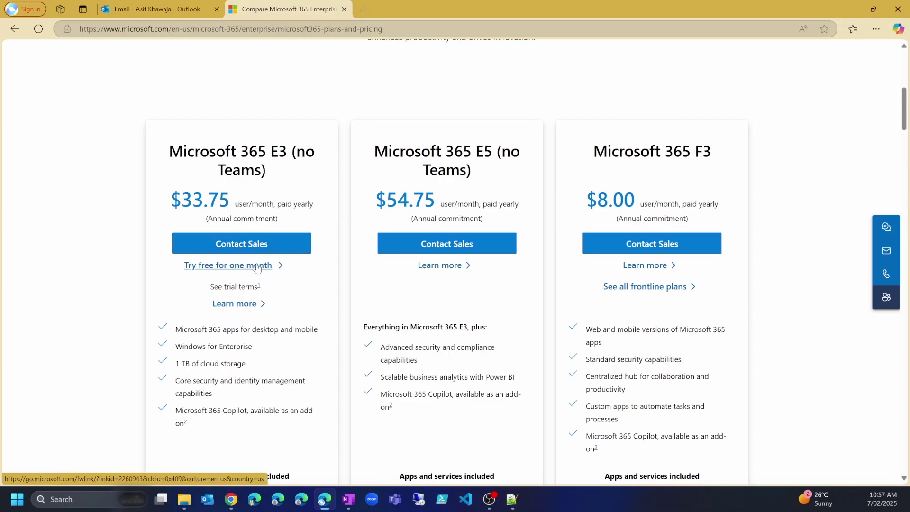
scroll(256, 269, "up", 4)
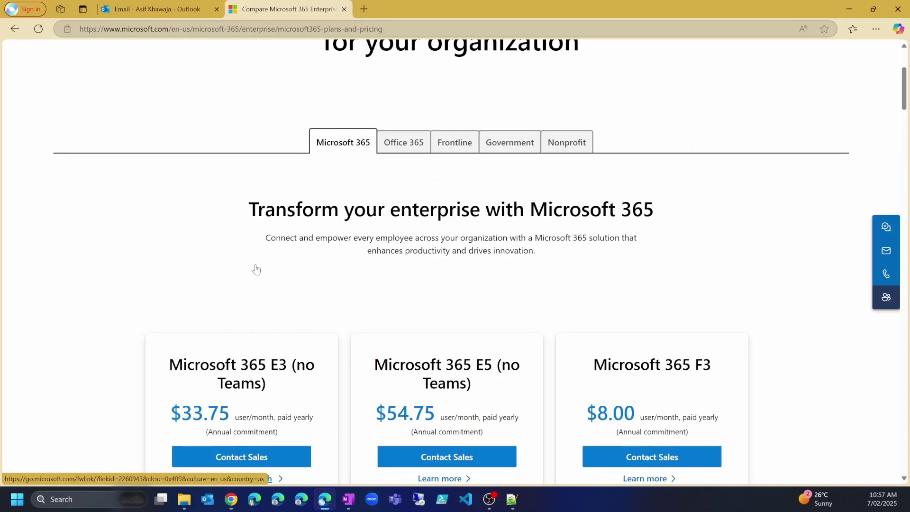
left_click(404, 144)
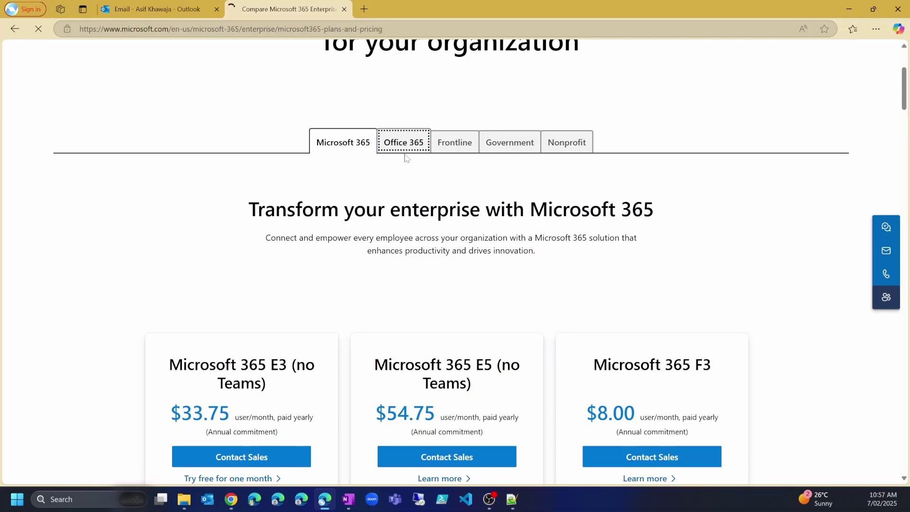
Compare the Office 365 plans and start the Office 365 E5 (no Teams) free trial
scroll(331, 199, "down", 1)
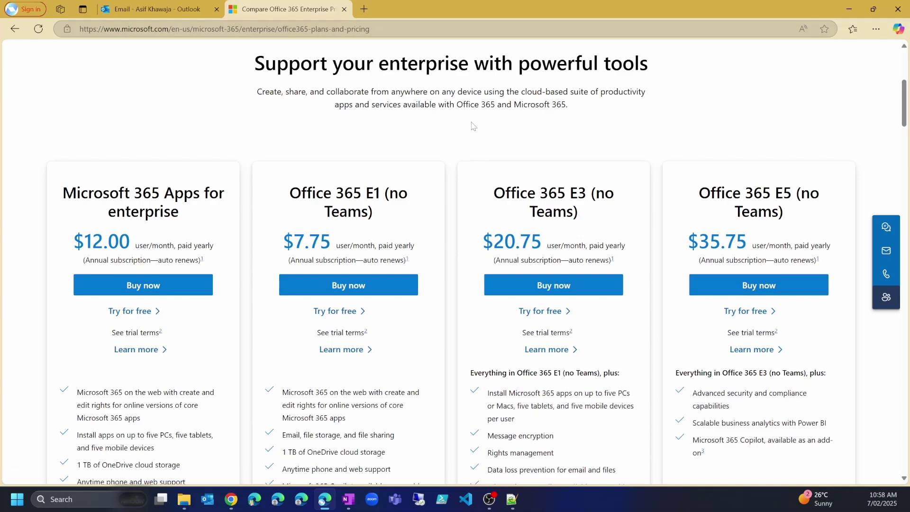
scroll(356, 124, "up", 3)
scroll(357, 124, "down", 3)
scroll(755, 256, "down", 10)
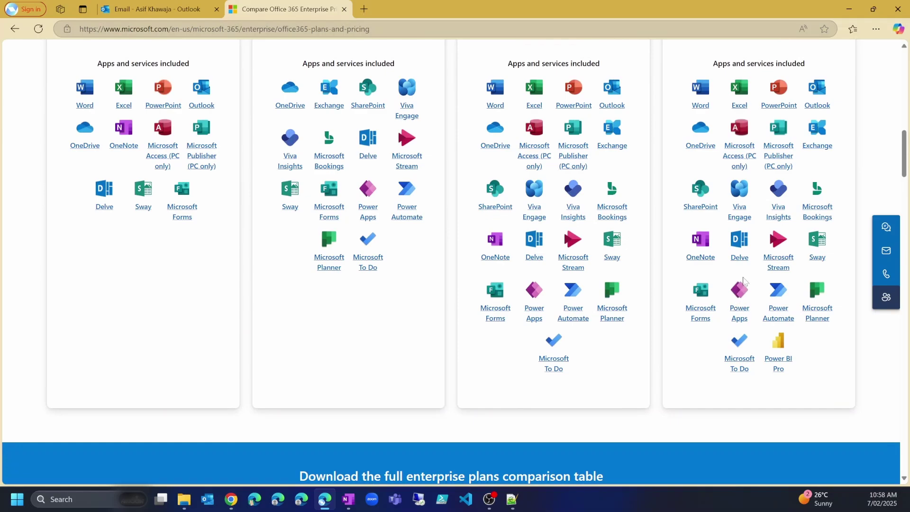
scroll(744, 284, "up", 1)
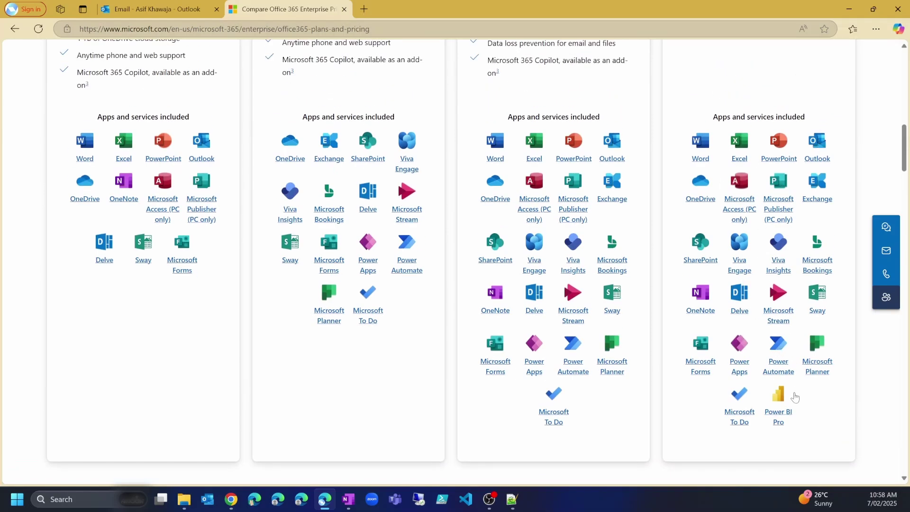
scroll(782, 386, "up", 6)
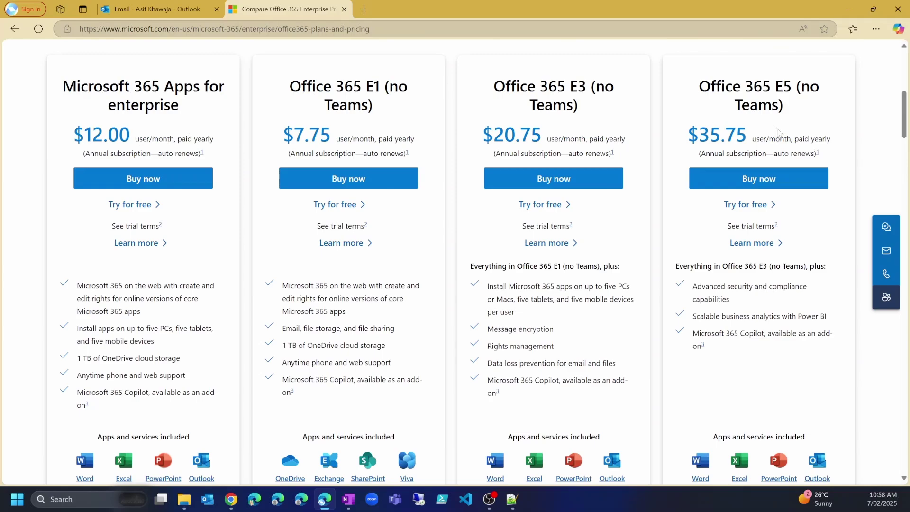
left_click(746, 206)
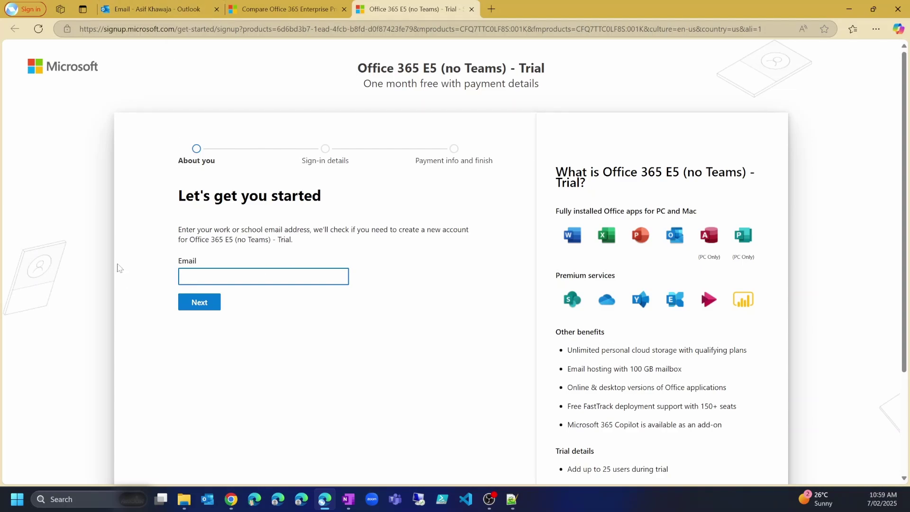
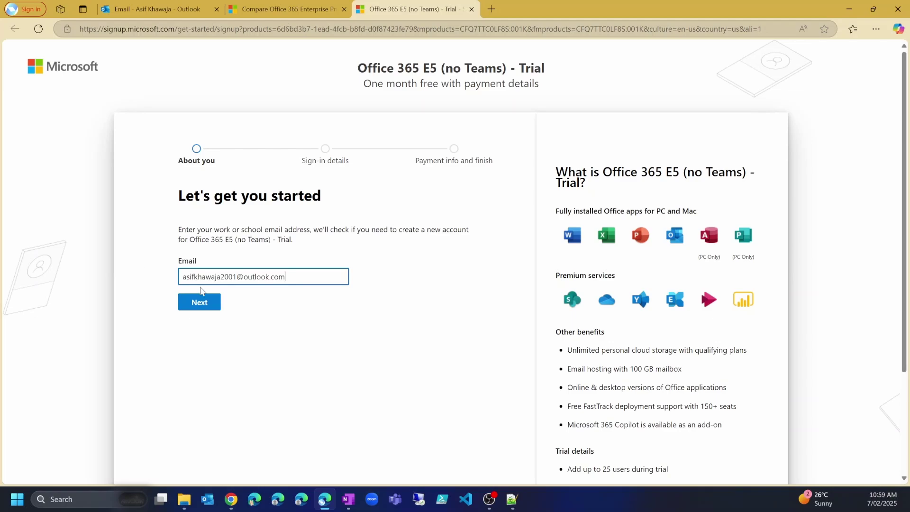
Enter the work email address and choose to set up a new trial account
left_click(198, 307)
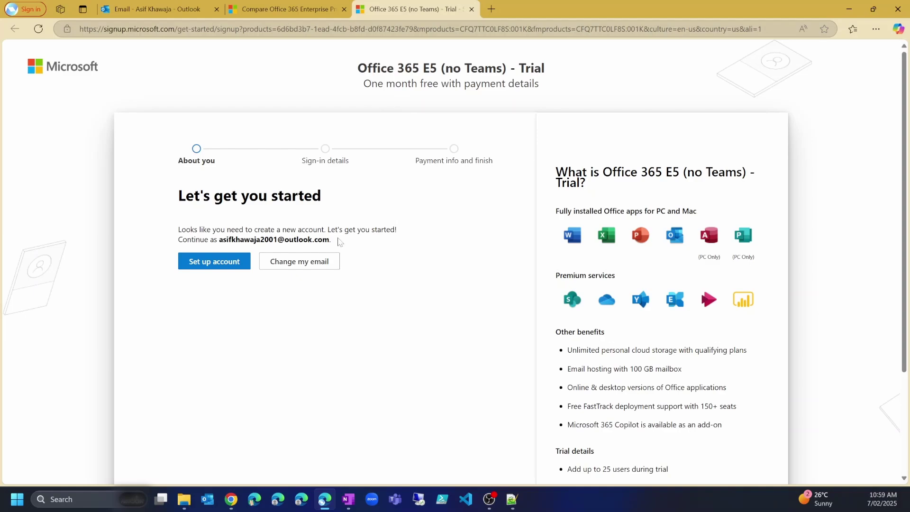
left_click(219, 267)
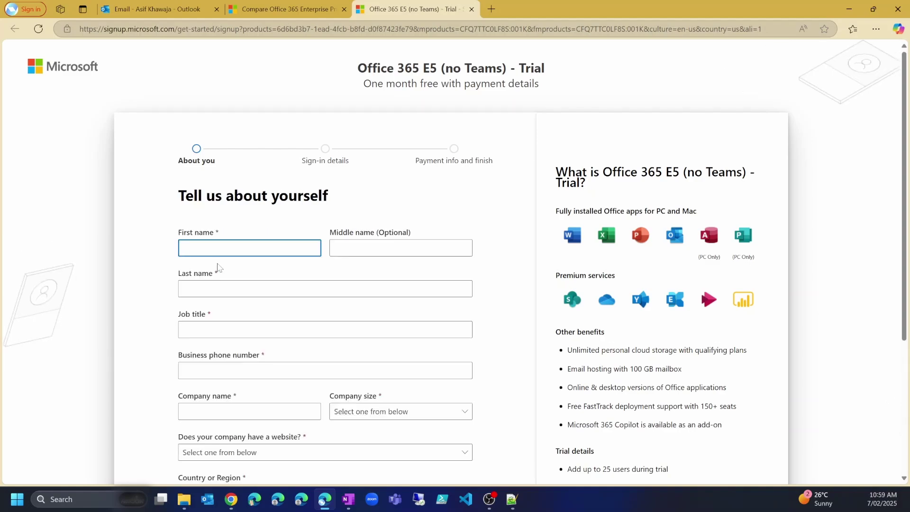
Fill in the first and last name, job title 'IT Developer' and the business phone number
scroll(218, 267, "down", 1)
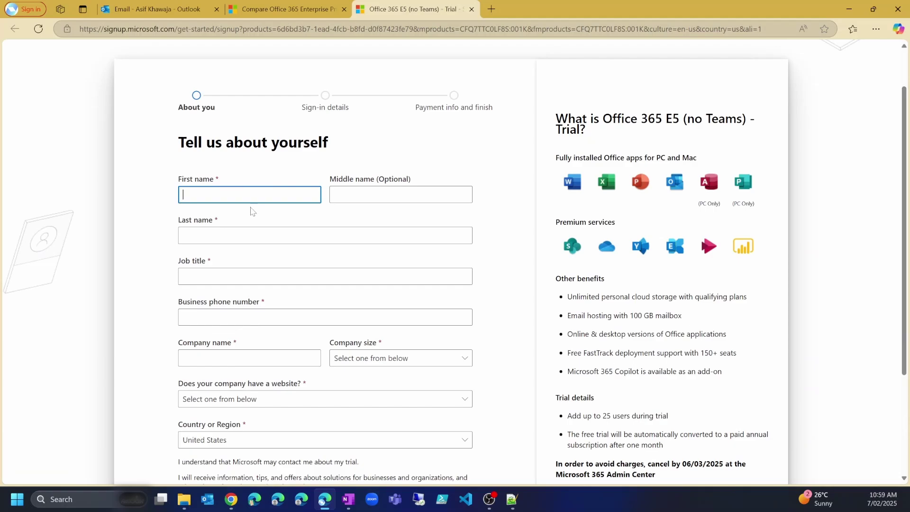
key("Tab")
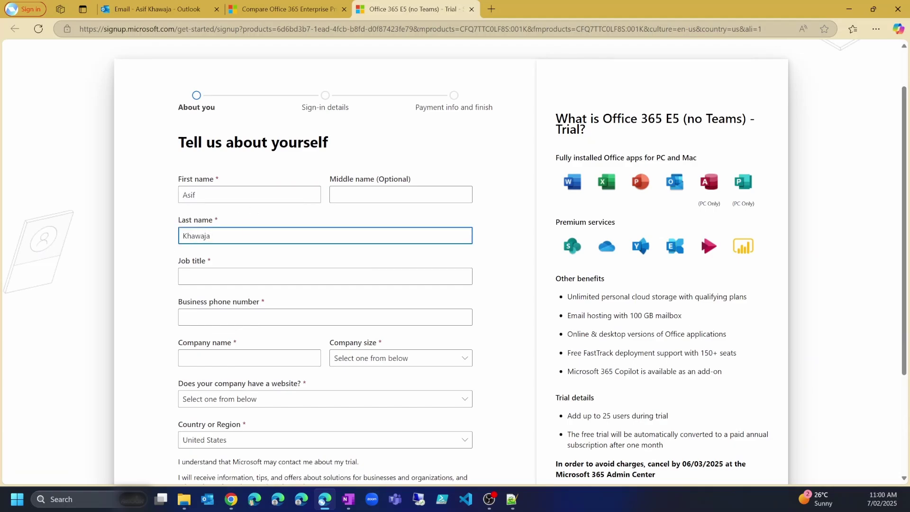
key("Tab")
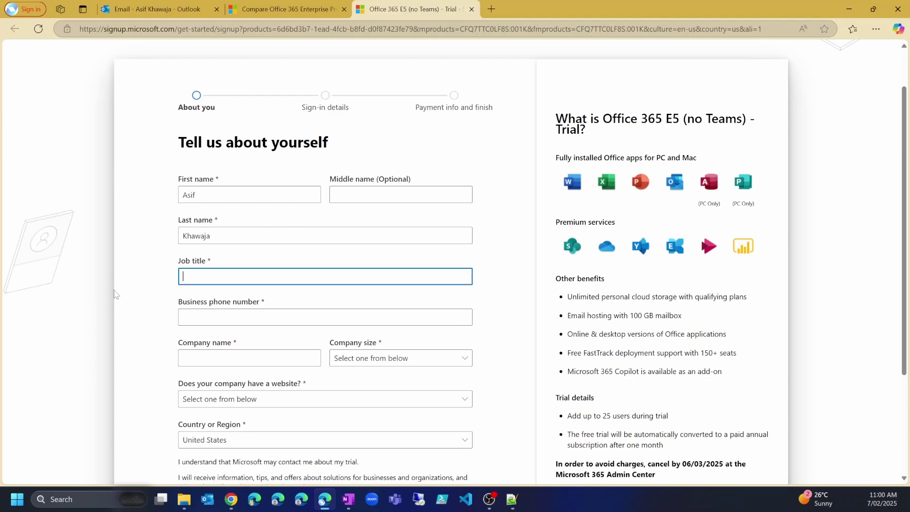
type("IT Developer")
key("Tab")
scroll(115, 295, "down", 1)
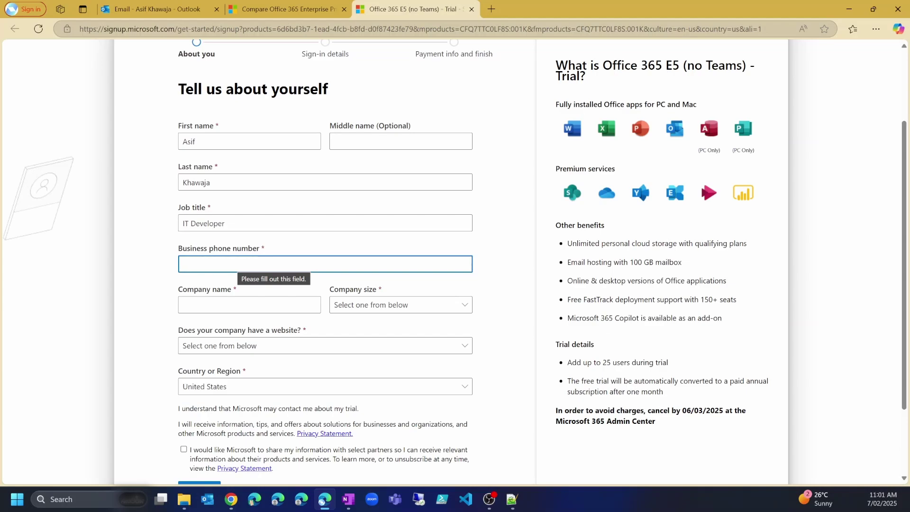
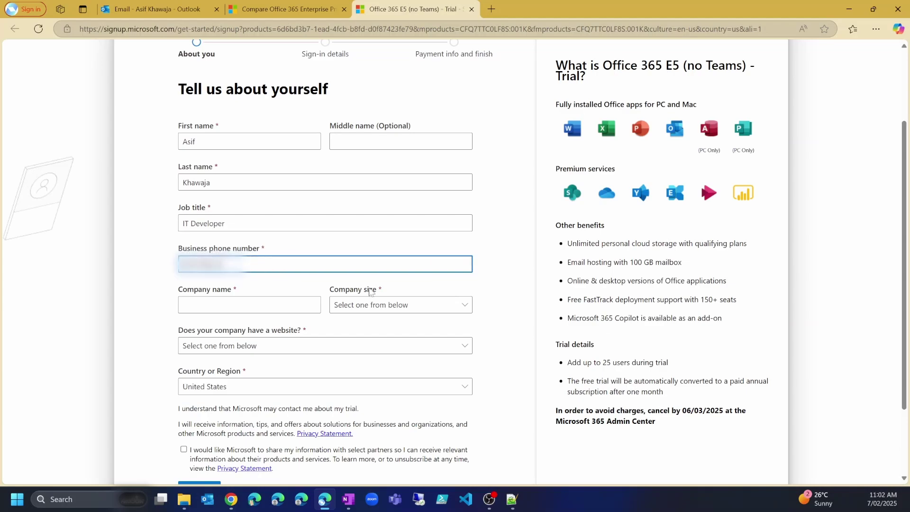
Set company name 'akcompany', company size 10-24 people, and No for having a website
key("Tab")
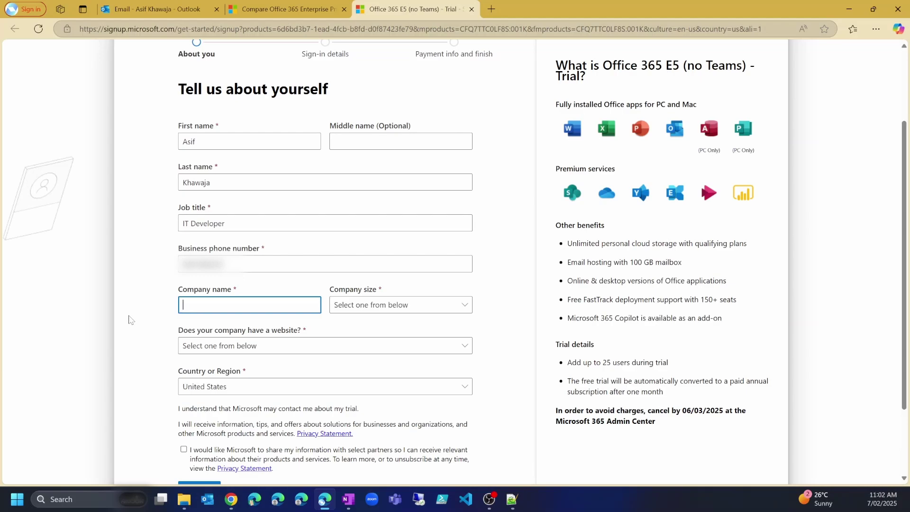
type("akcompany")
key("Tab")
left_click(399, 306)
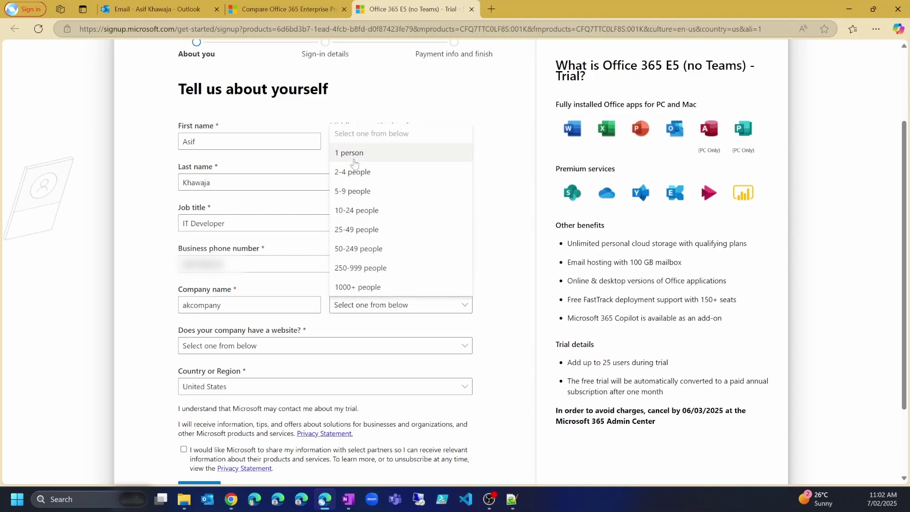
left_click(357, 211)
scroll(299, 292, "down", 1)
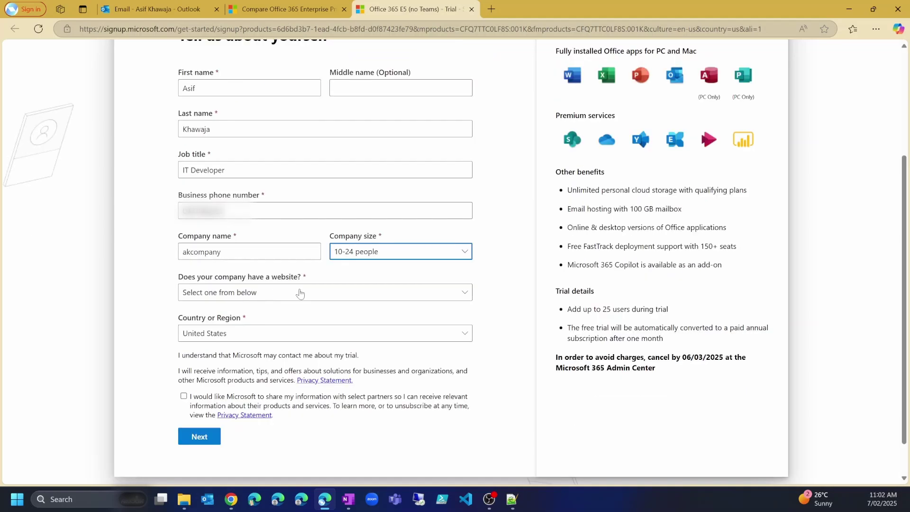
left_click(293, 299)
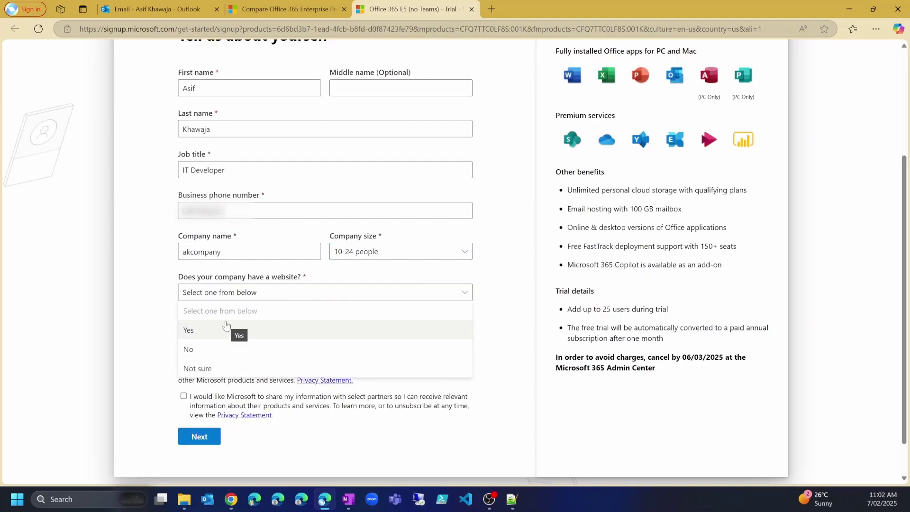
left_click(199, 349)
scroll(145, 284, "down", 1)
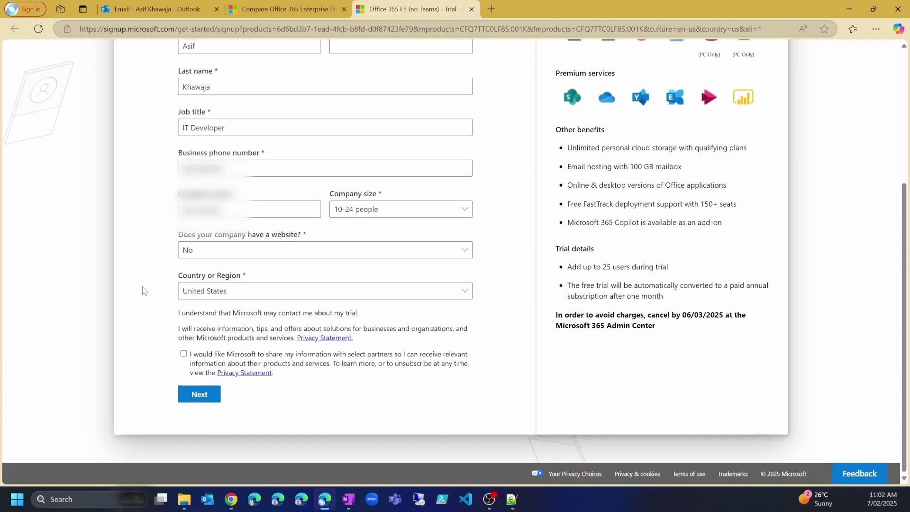
Select Australia as the country or region and submit the About you details
left_click(250, 292)
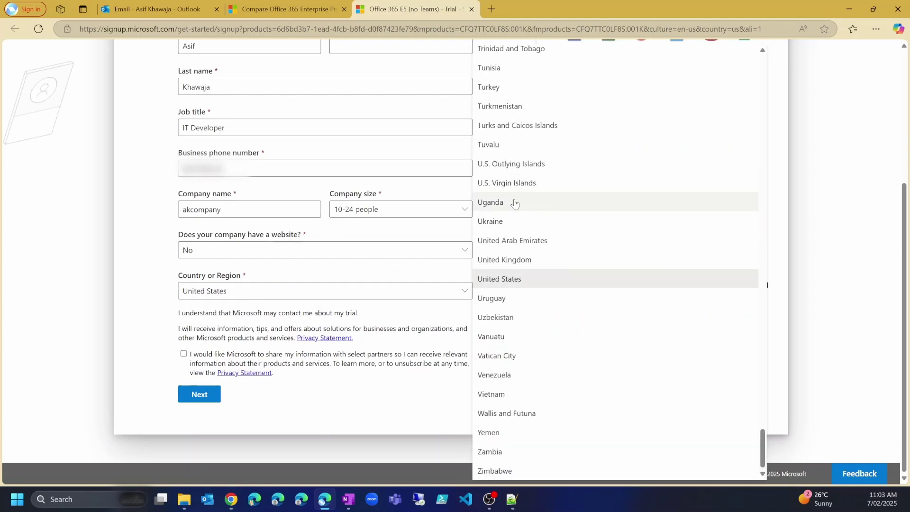
scroll(543, 231, "up", 20)
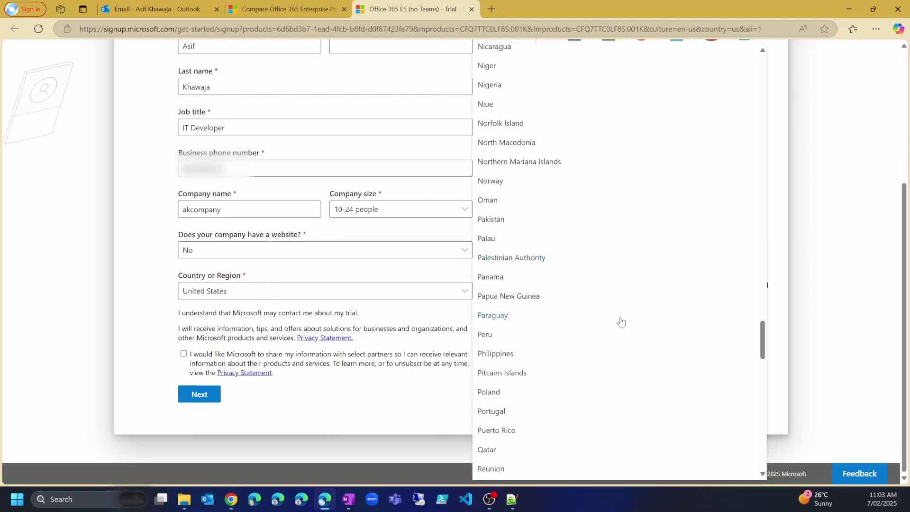
left_click_drag(761, 349, 771, 65)
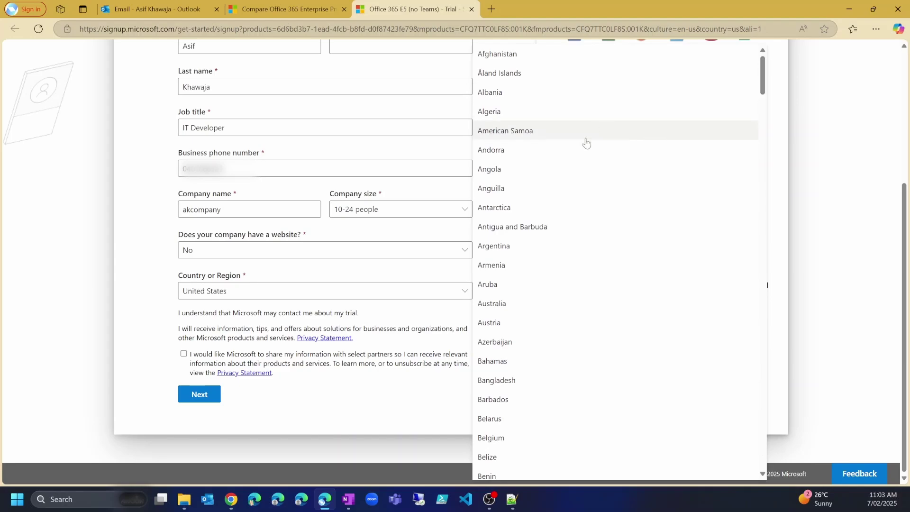
scroll(565, 238, "down", 2)
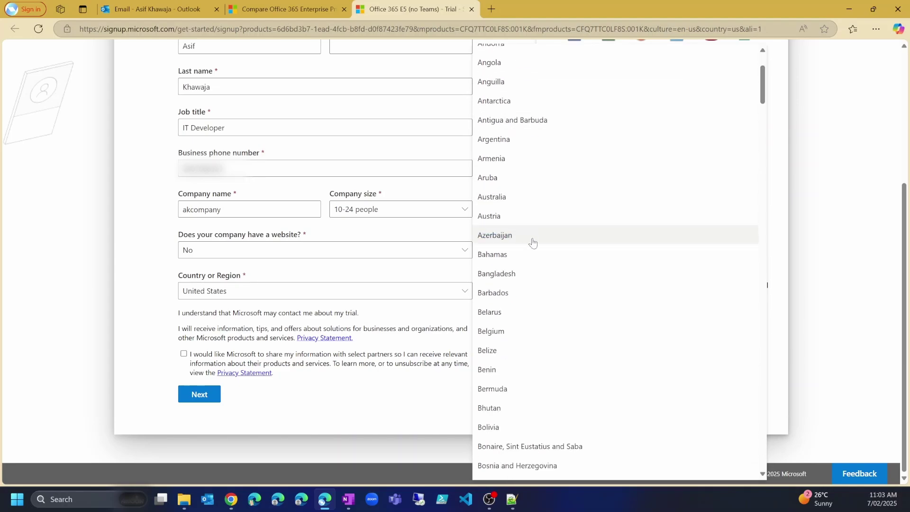
left_click(526, 195)
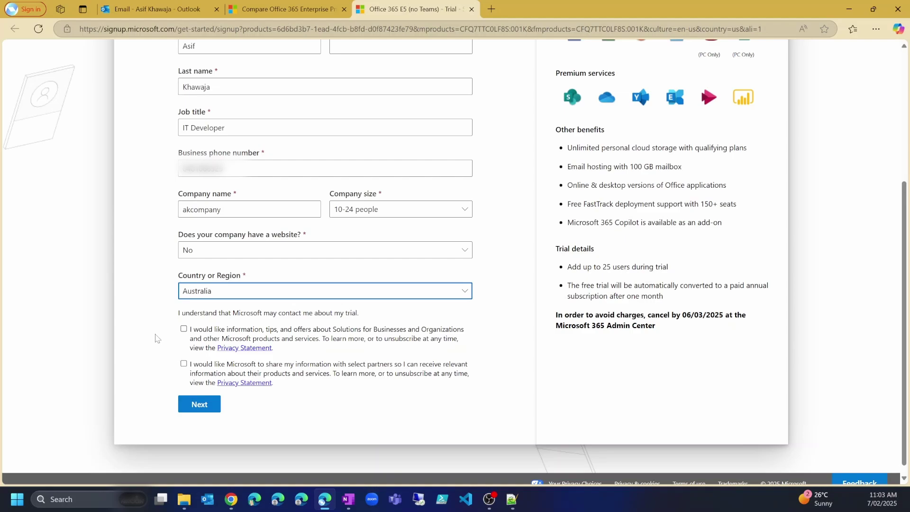
left_click(198, 405)
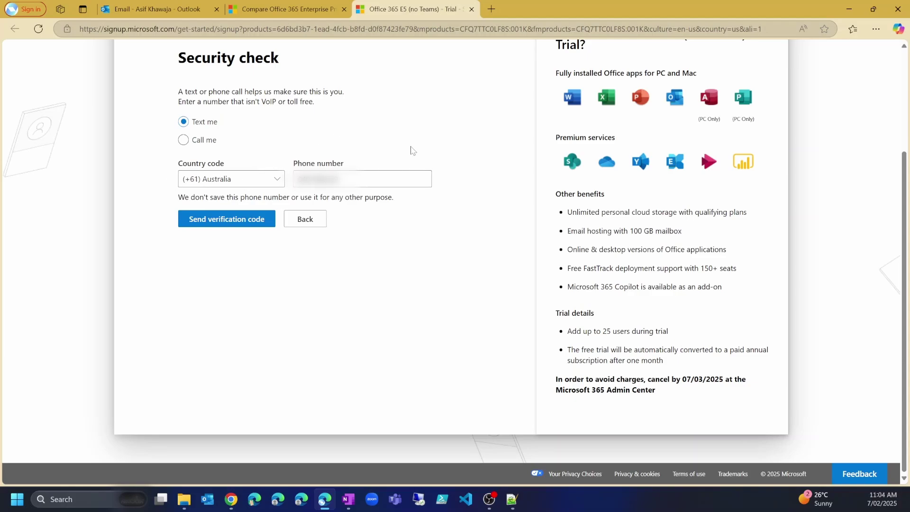
Have a verification code texted to the phone, paste it in, and verify it
left_click(225, 224)
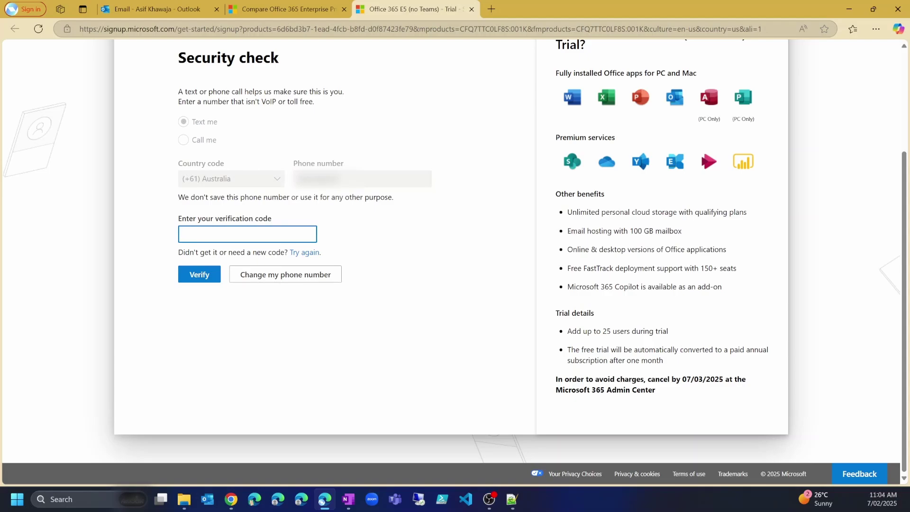
key("ctrl+v")
left_click(195, 275)
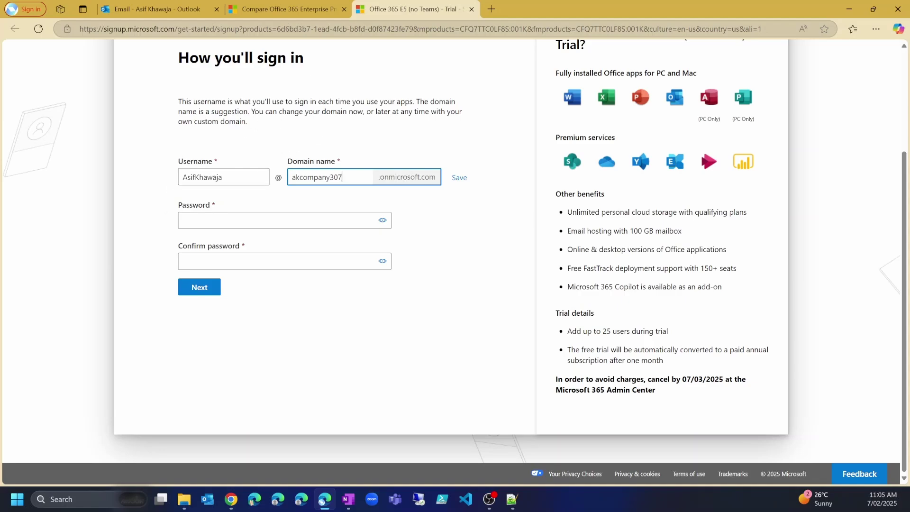
Change the domain name to akcompany2.onmicrosoft.com and save it
left_click(266, 176)
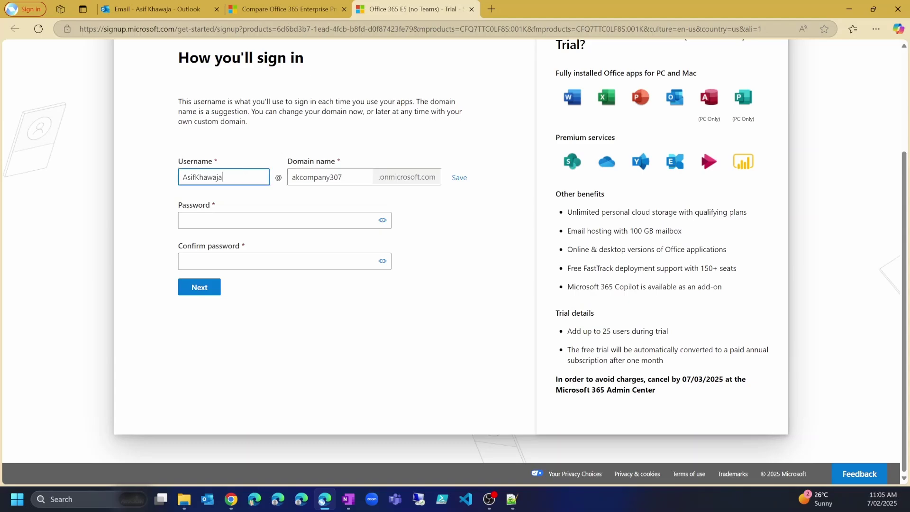
left_click_drag(223, 177, 164, 178)
key("Right")
left_click(317, 177)
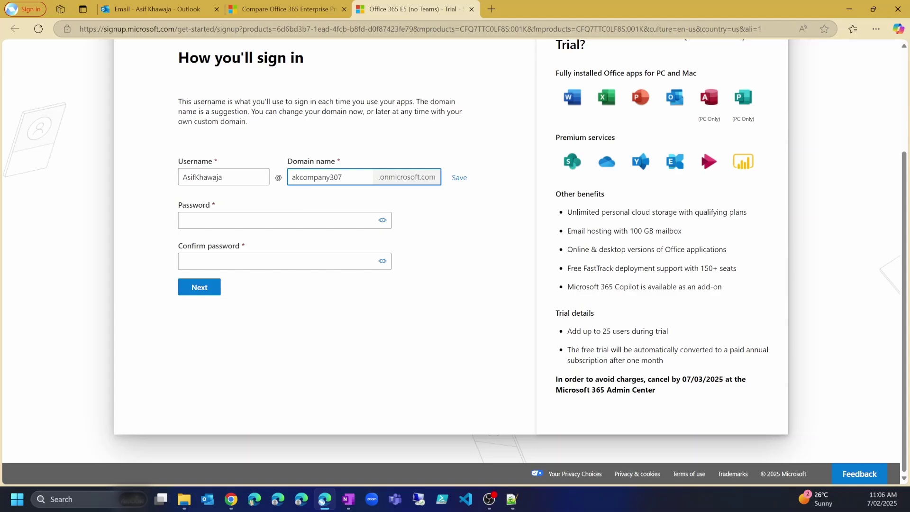
key("BackSpace")
left_click(459, 178)
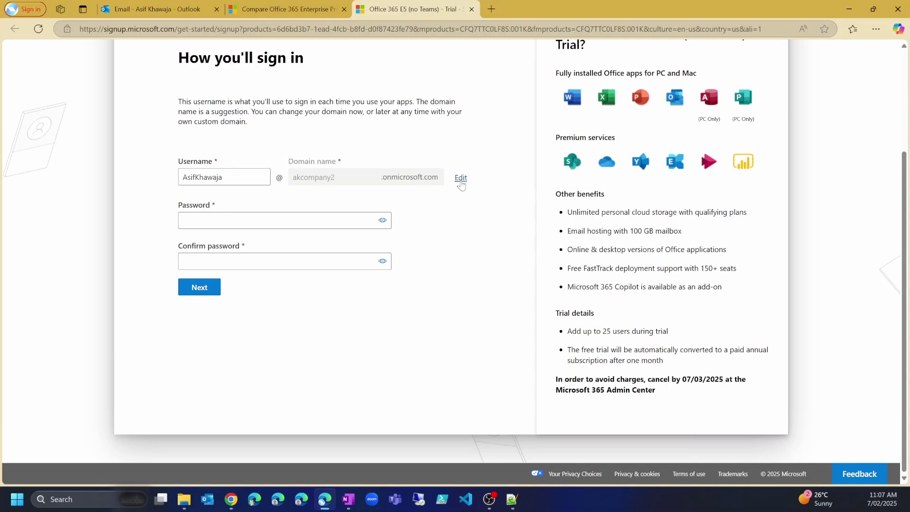
Enter and confirm the account password, then submit to create the account
key("Return")
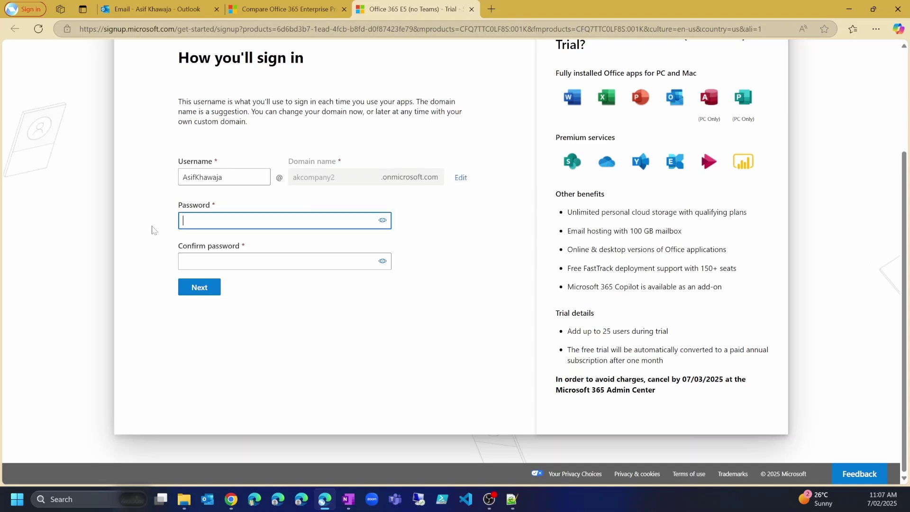
type("•••••••")
key("Tab")
key("ctrl+v")
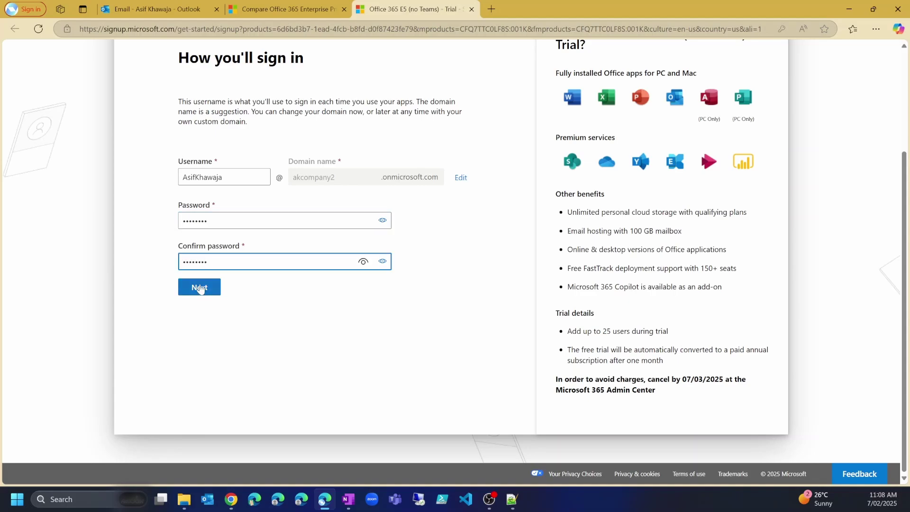
left_click(199, 288)
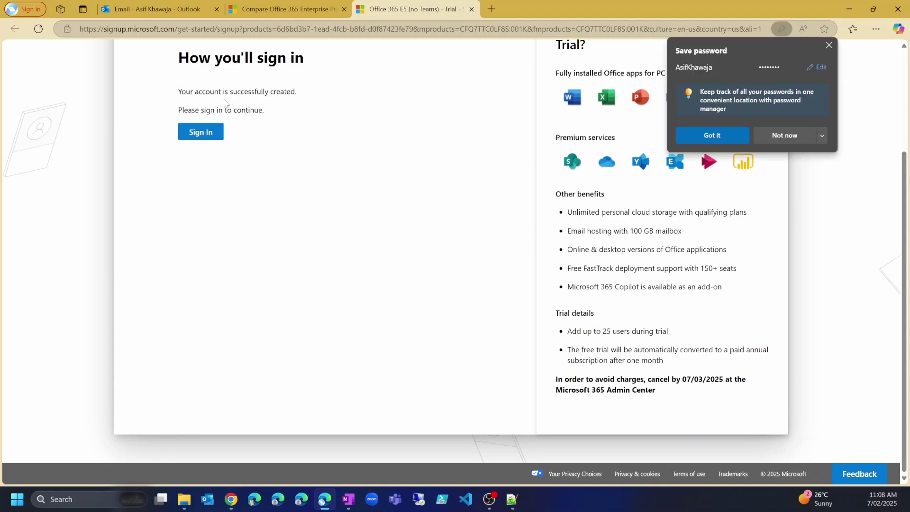
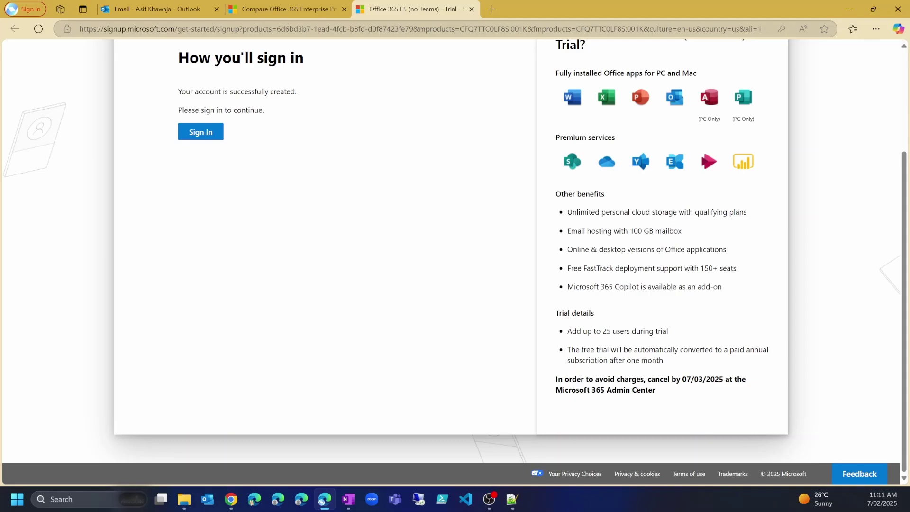
Highlight the cancellation deadline in the trial details, then scroll back up
left_click_drag(647, 379, 720, 377)
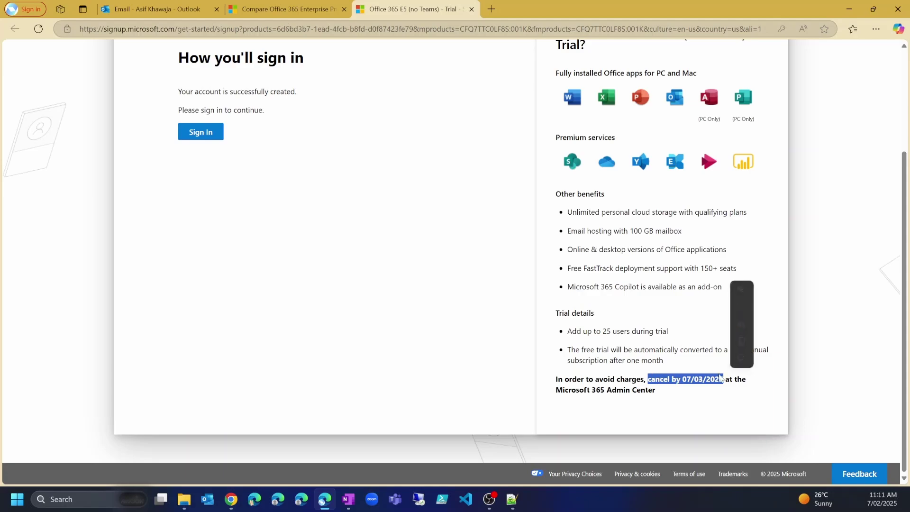
left_click(639, 379)
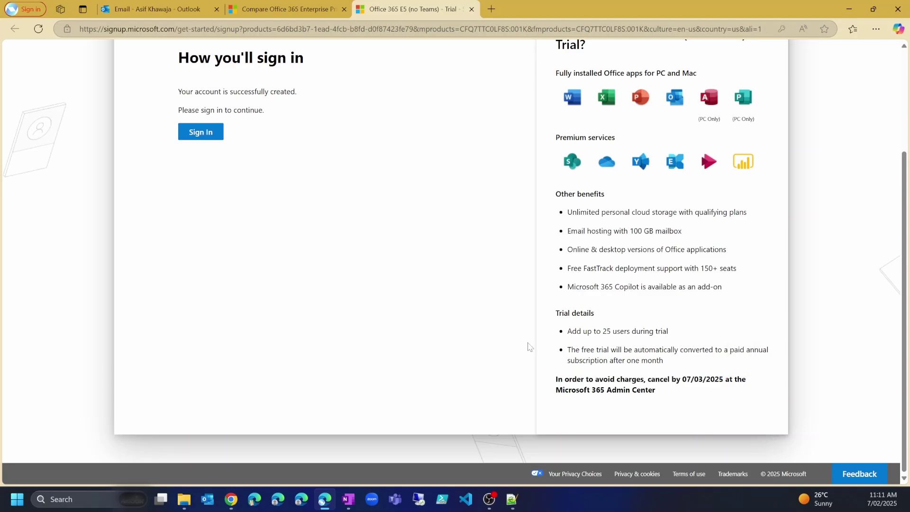
scroll(222, 239, "up", 2)
Sign in to the new account and open the Add payment method form for the trial
left_click(201, 239)
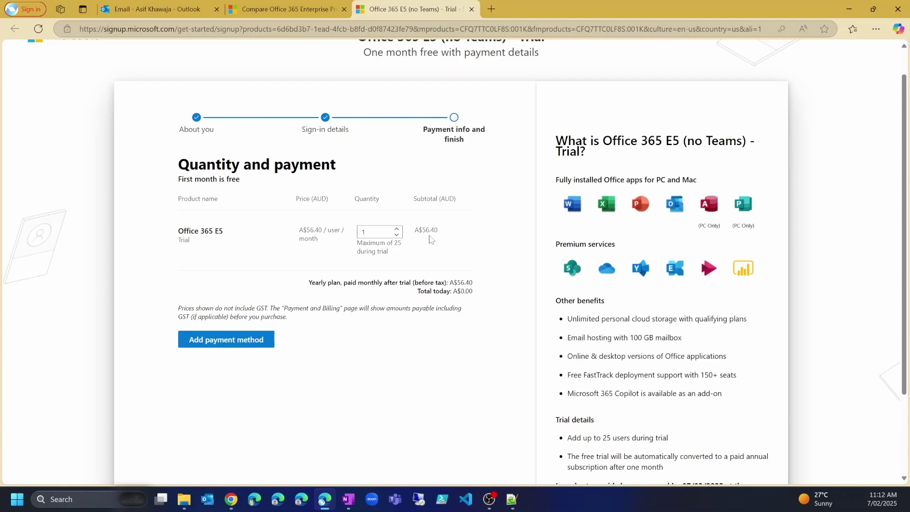
left_click(236, 342)
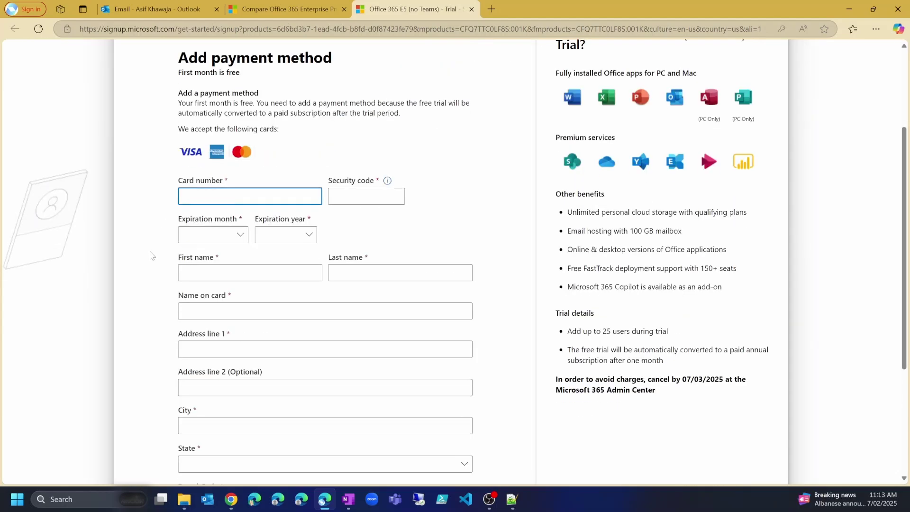
scroll(151, 224, "down", 1)
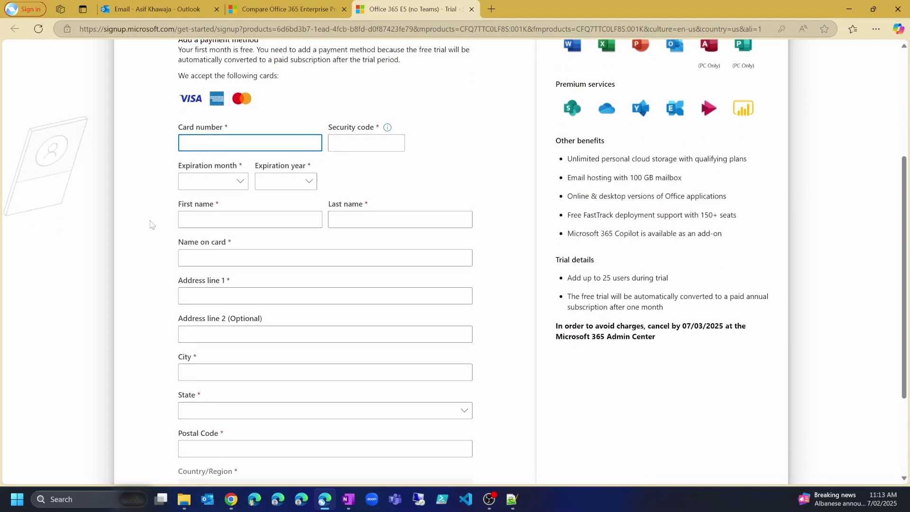
scroll(151, 225, "up", 1)
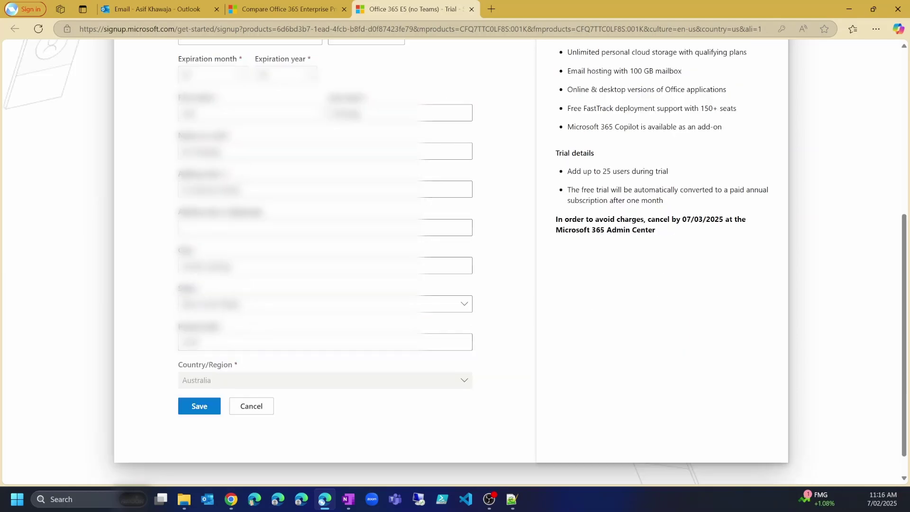
Save the payment card and start the Office 365 E5 trial from Review and confirm
left_click(199, 406)
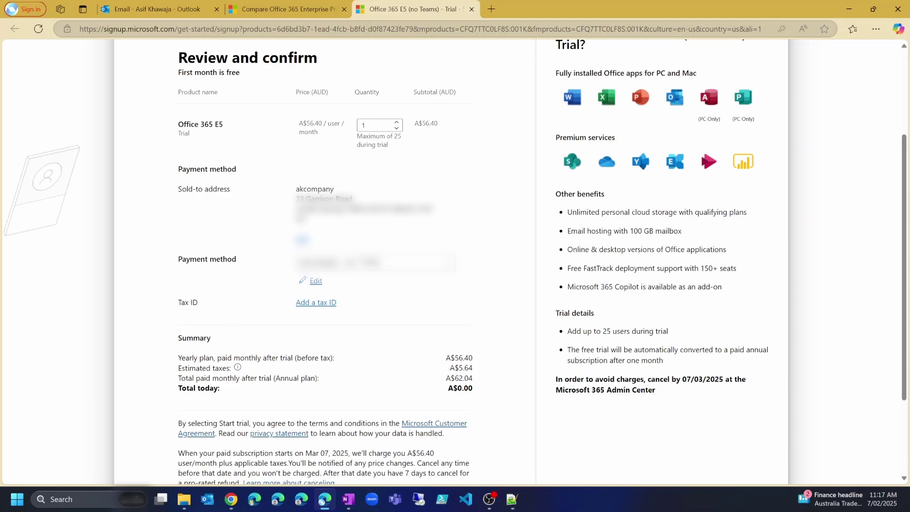
scroll(244, 232, "down", 3)
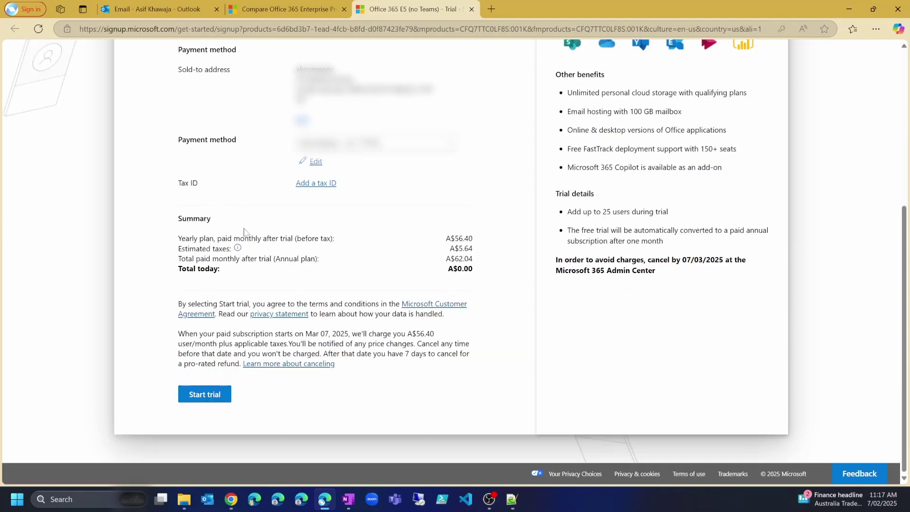
left_click(207, 397)
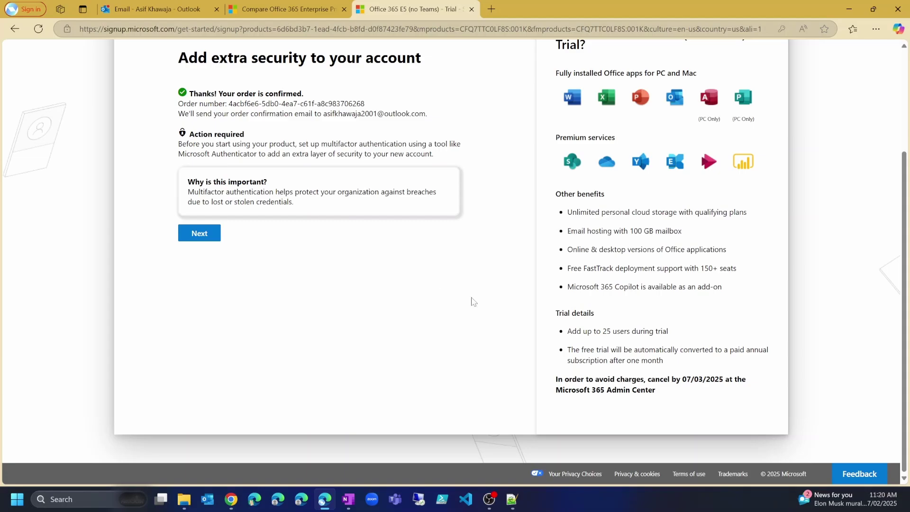
Continue past the extra-security and Action Required prompts to begin security info setup
left_click(198, 236)
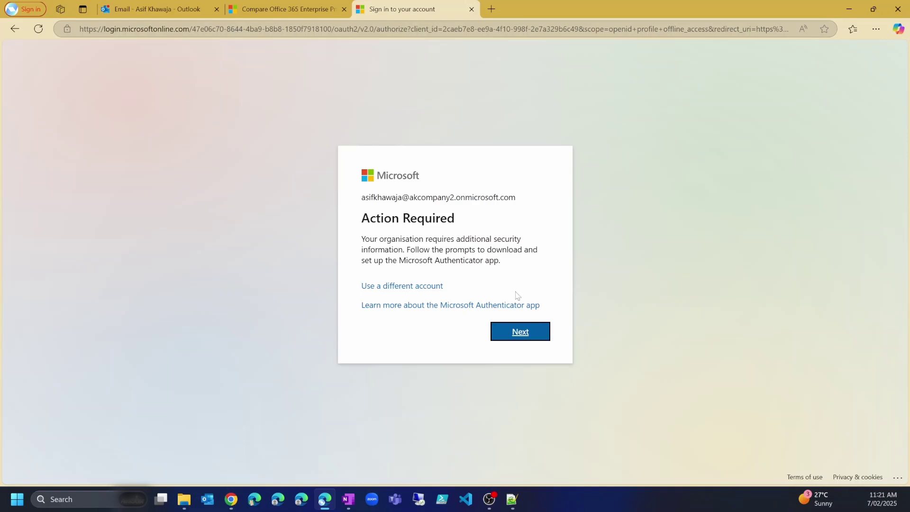
left_click(529, 335)
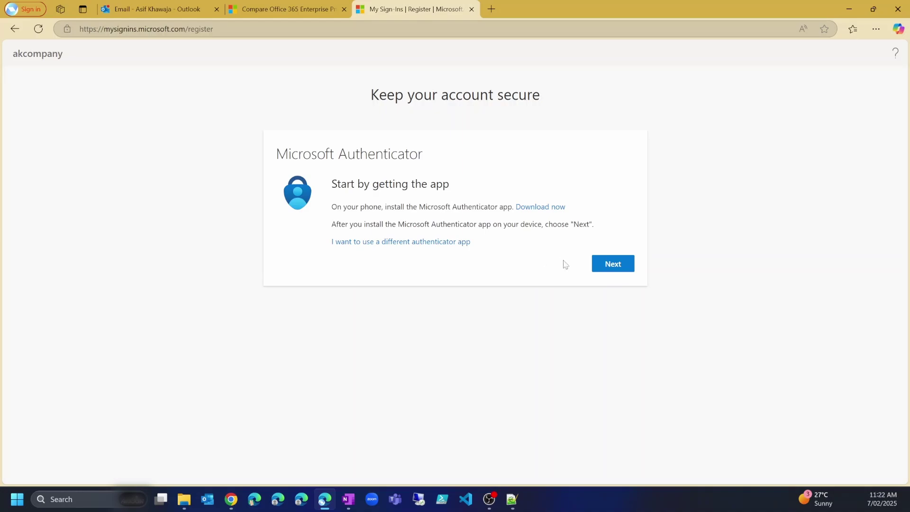
Pair Microsoft Authenticator by QR code and complete the number-match test notification
left_click(625, 266)
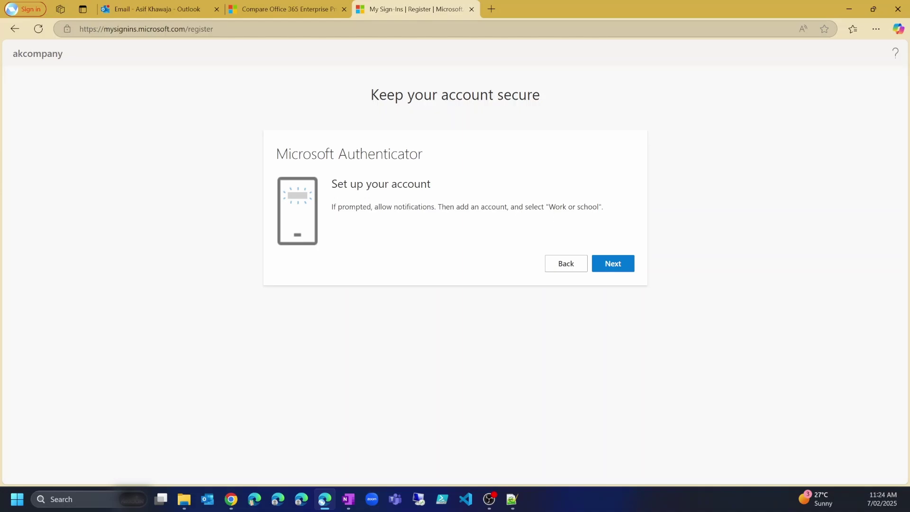
left_click(610, 266)
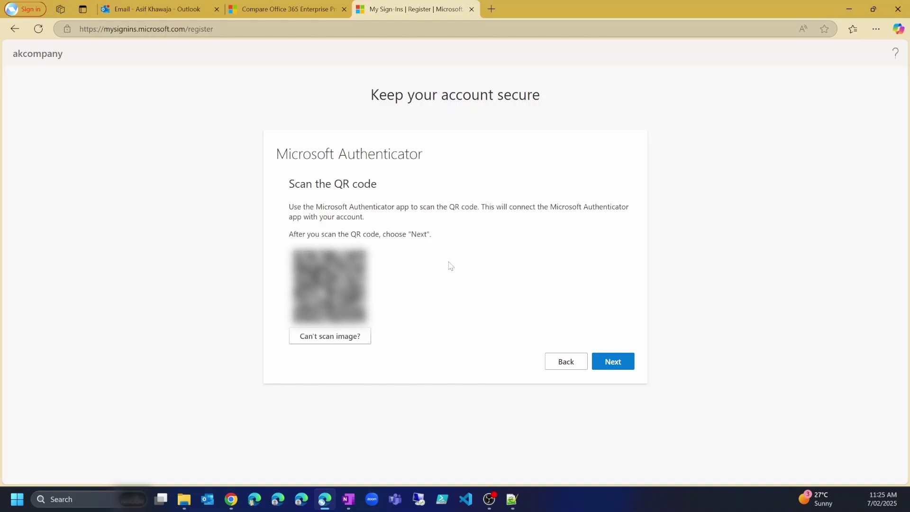
left_click(617, 362)
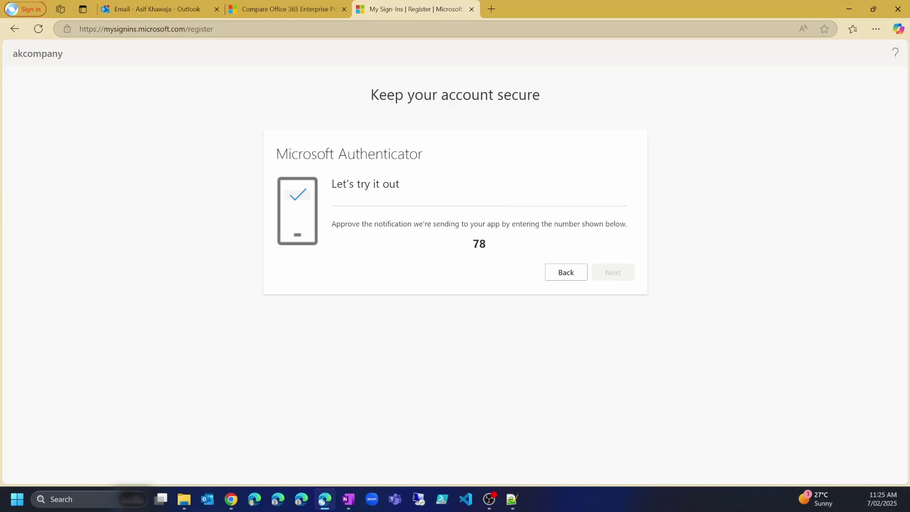
double_click(479, 244)
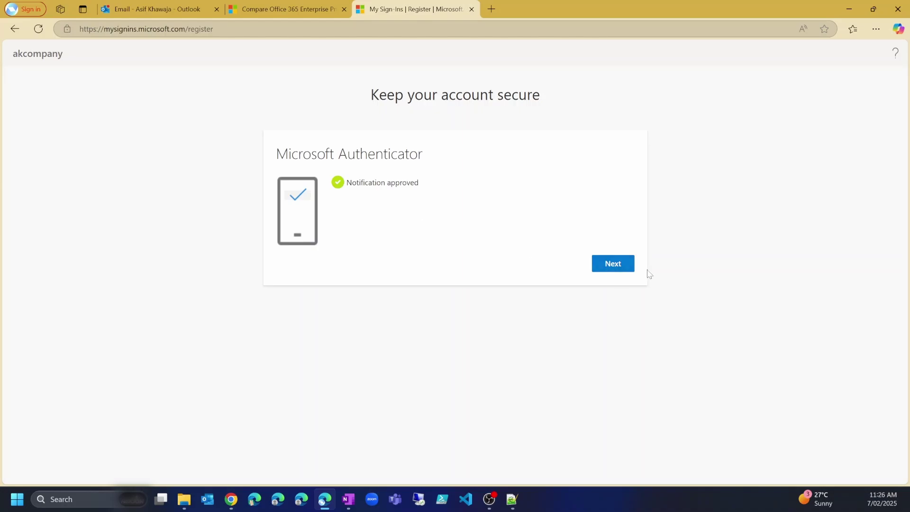
left_click(617, 265)
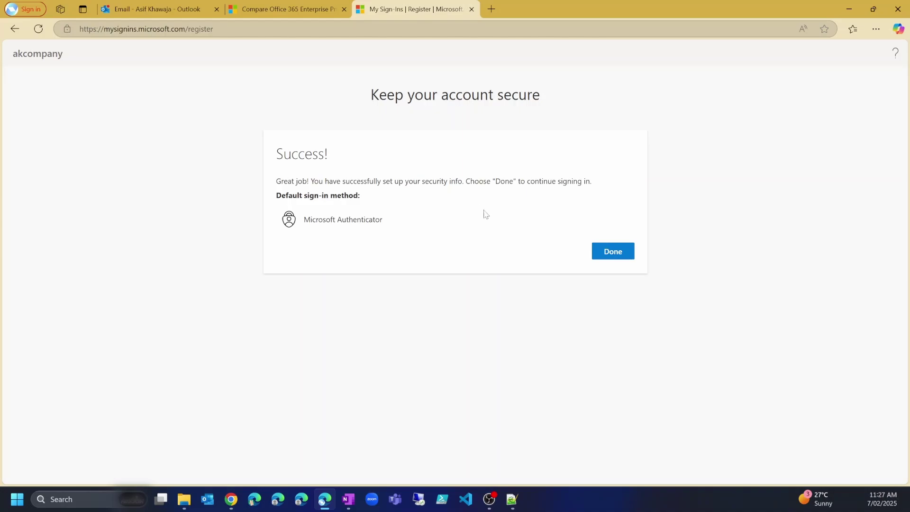
left_click(601, 255)
Stay signed in, then note the paid-subscription start, 07/03/2025 cancel-by date and sign-in address
left_click(523, 316)
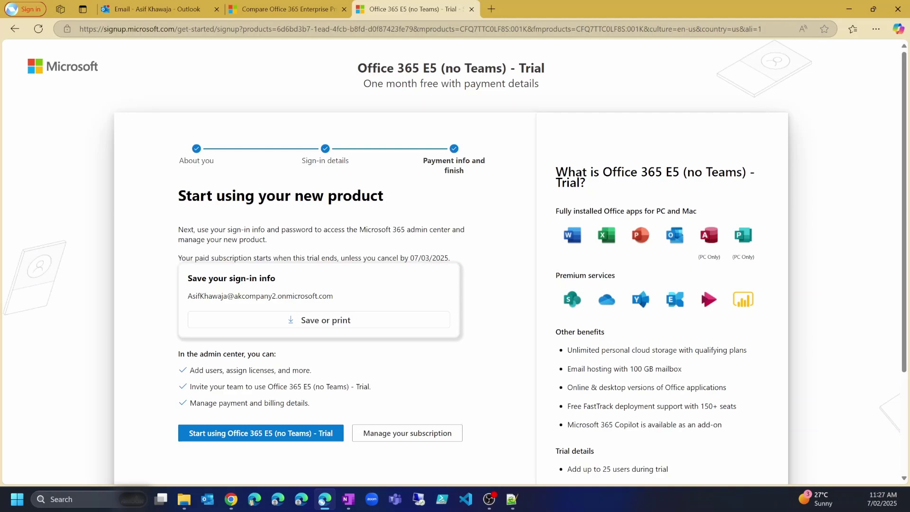
scroll(450, 261, "down", 1)
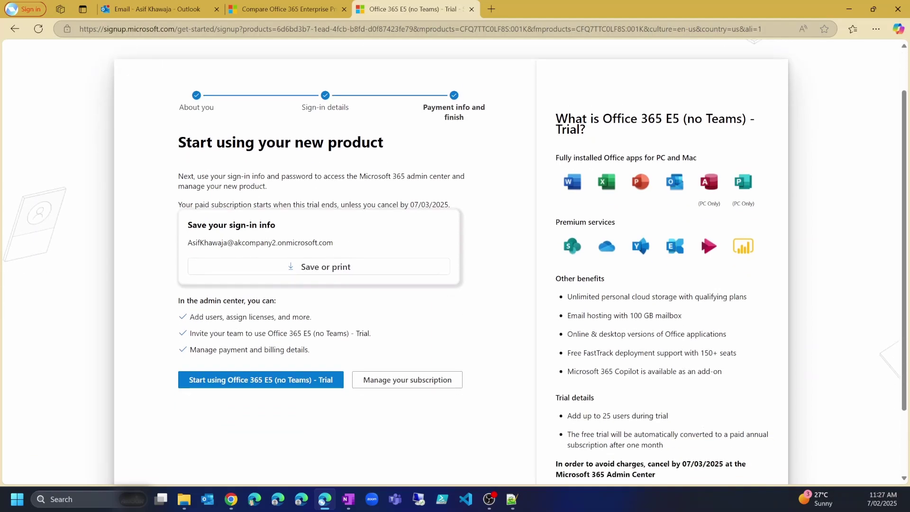
left_click_drag(195, 204, 286, 204)
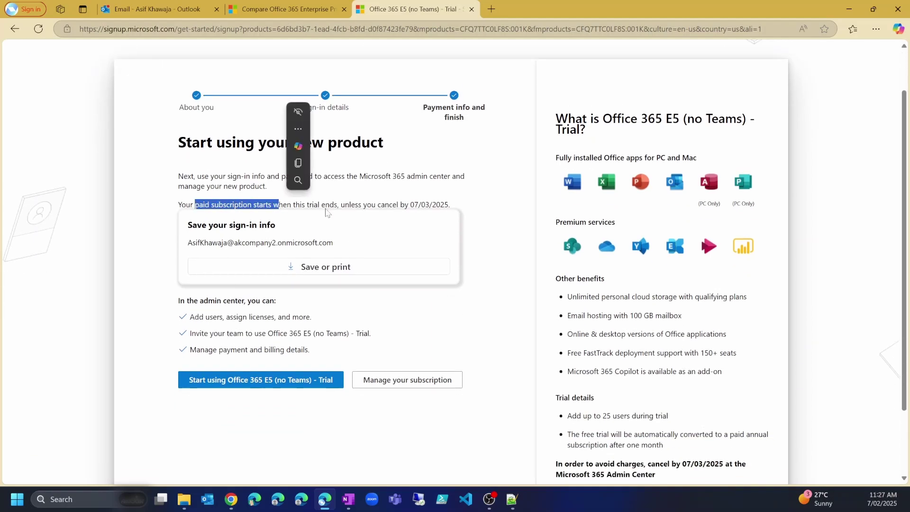
left_click(327, 209)
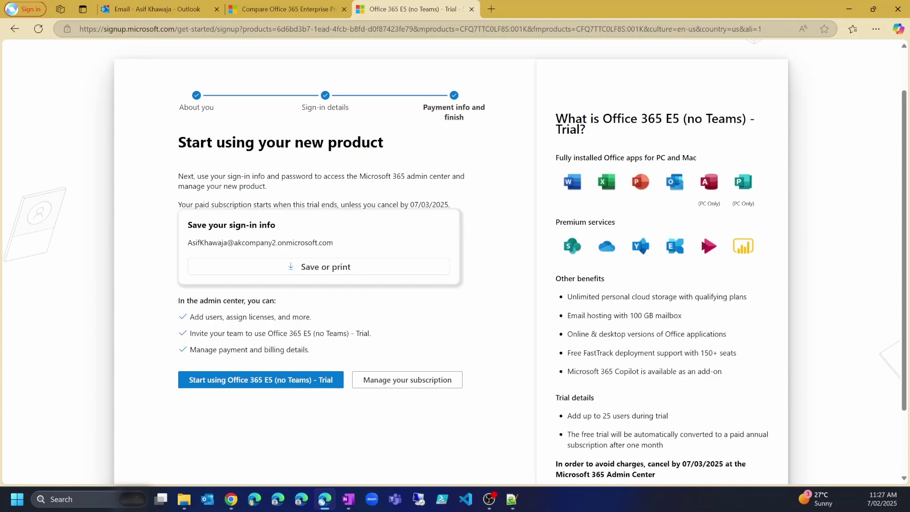
left_click_drag(347, 205, 448, 205)
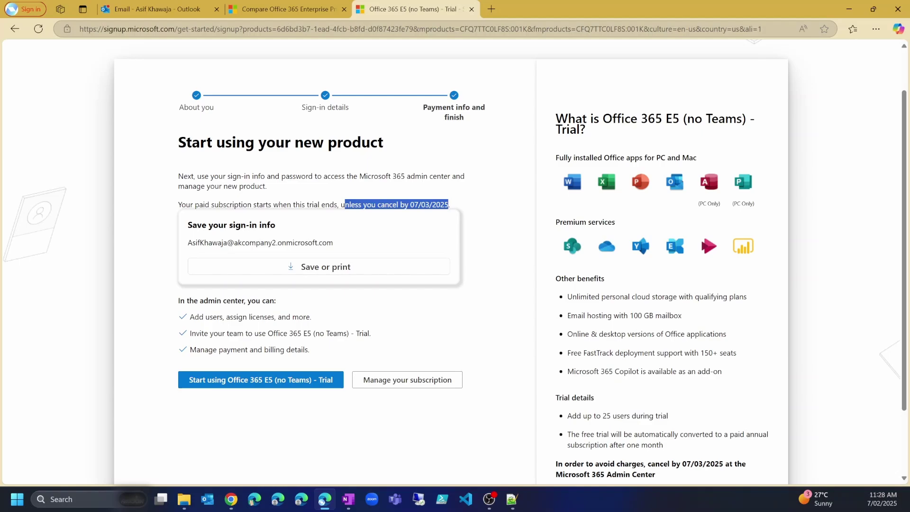
left_click_drag(187, 242, 333, 242)
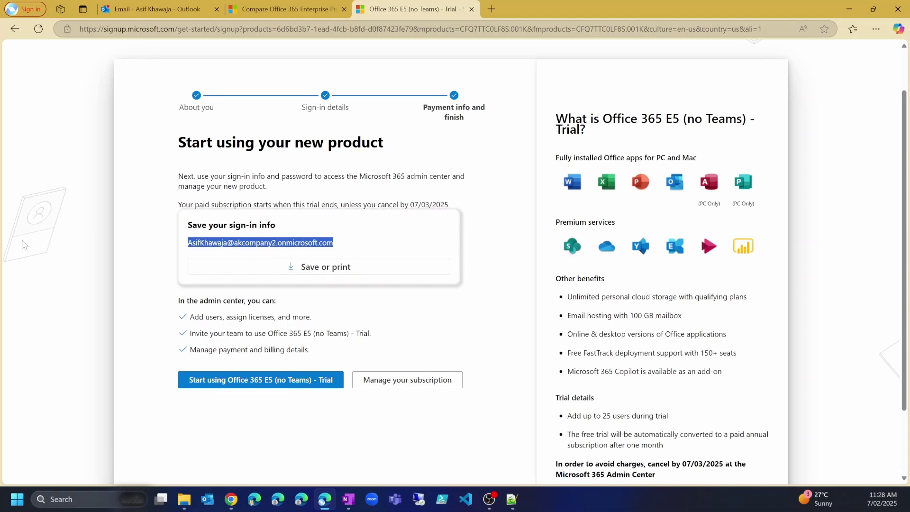
key("alt+Tab")
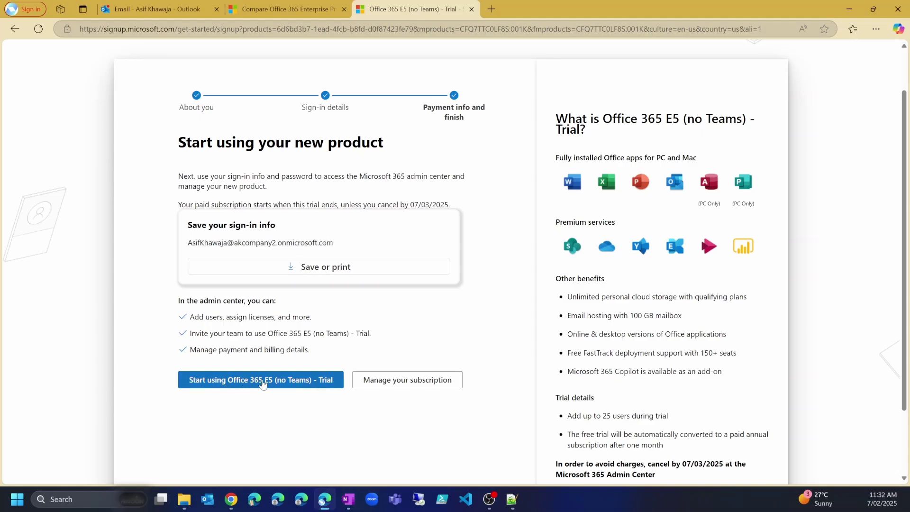
Launch the Office 365 E5 (no Teams) trial with the new organization's account and dismiss the tips callout
left_click(251, 380)
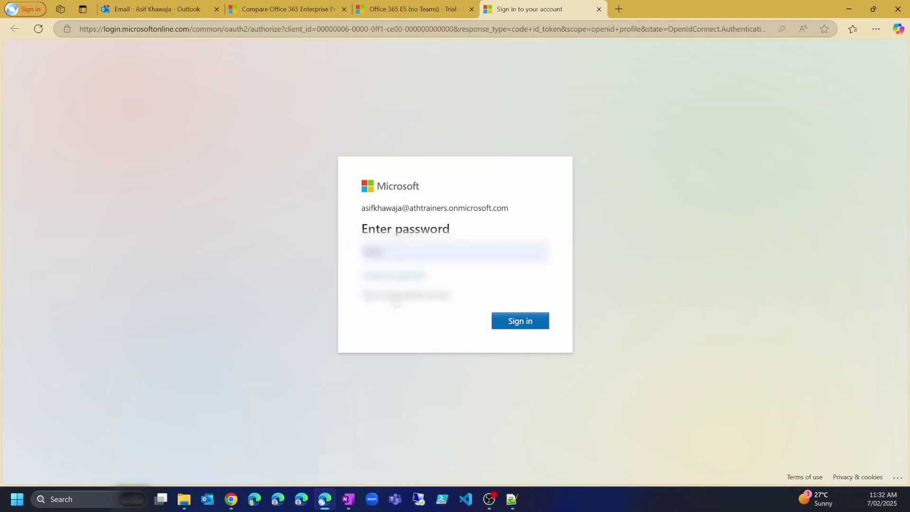
left_click(404, 299)
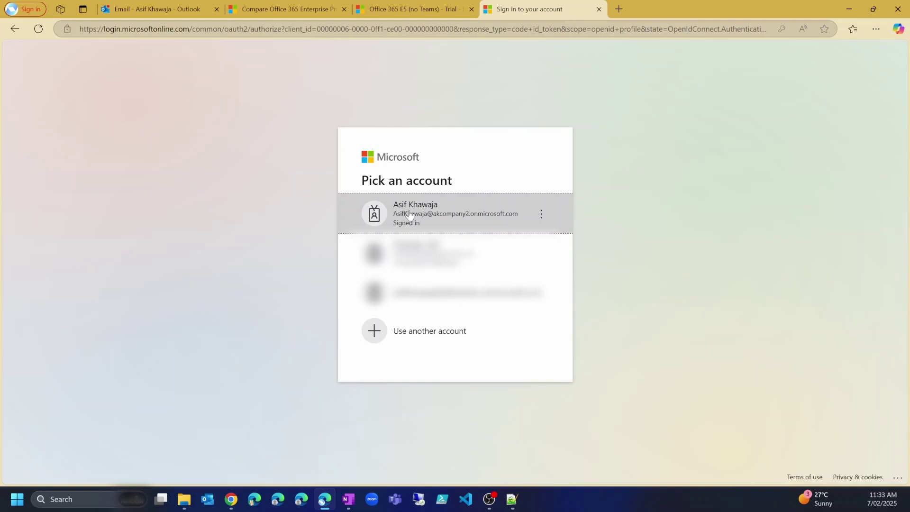
left_click(462, 214)
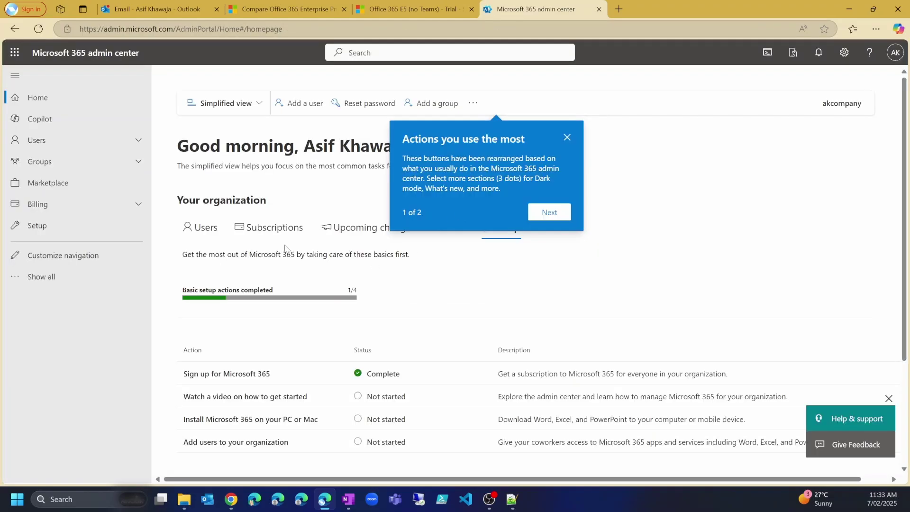
left_click(91, 65)
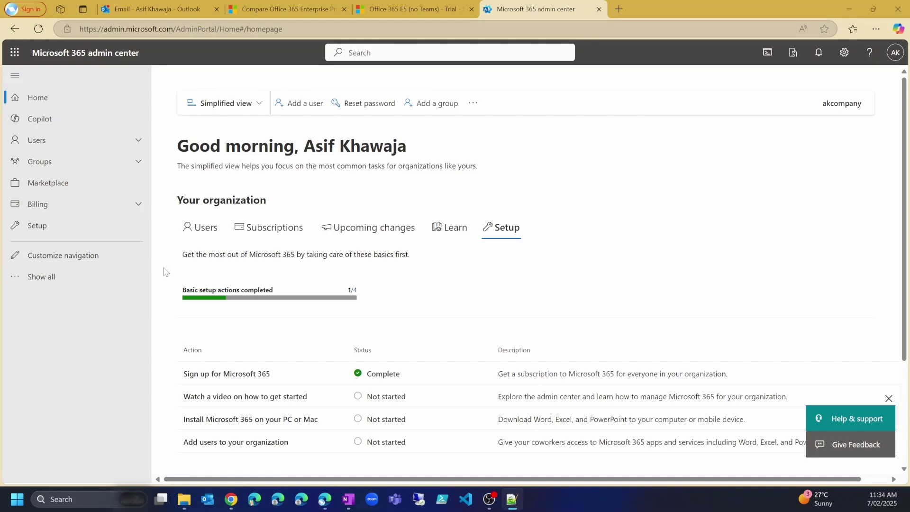
Open Users > Active users, then open and discard the Add a user form
left_click(94, 140)
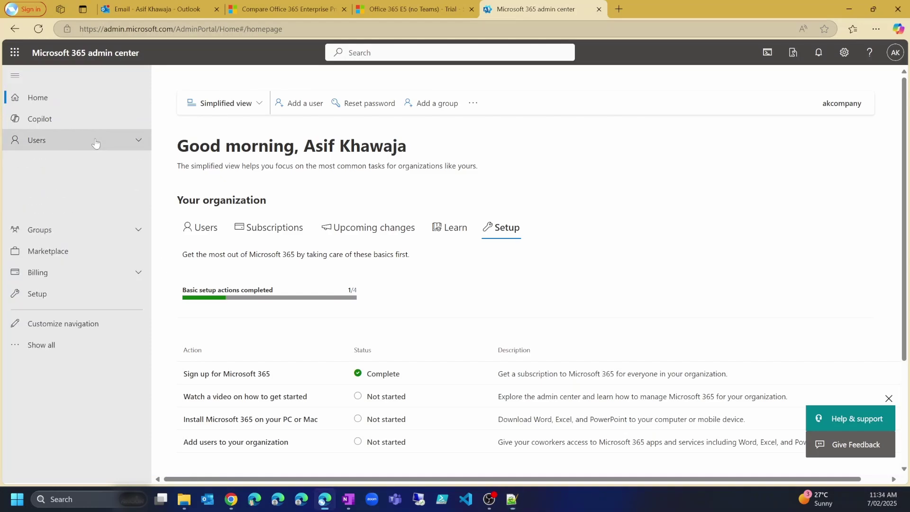
left_click(50, 160)
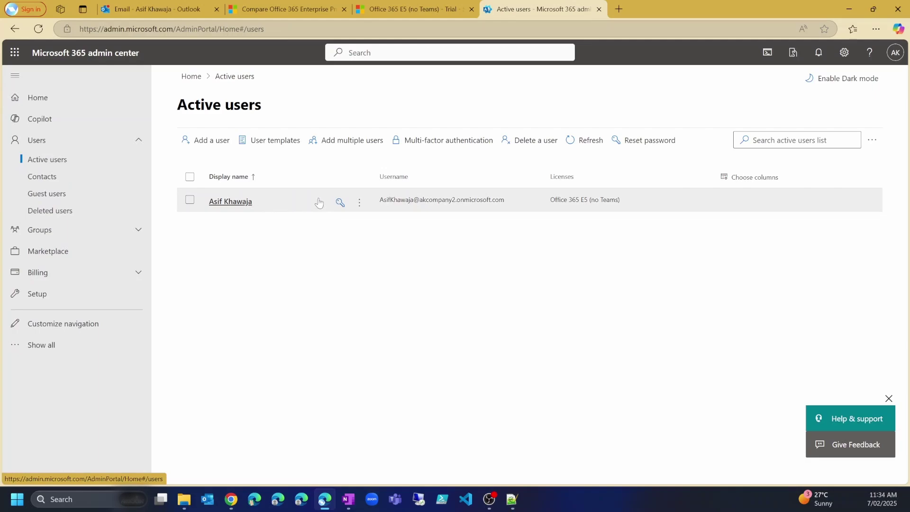
left_click(212, 141)
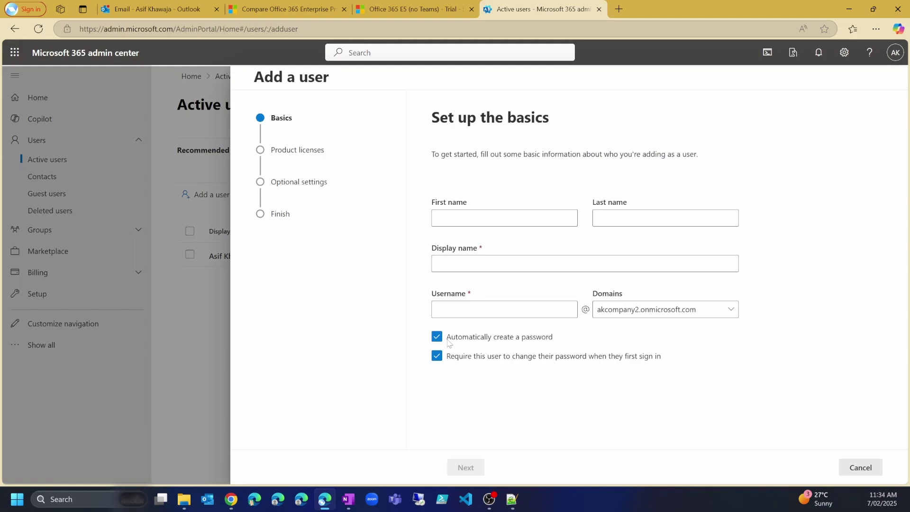
left_click(860, 467)
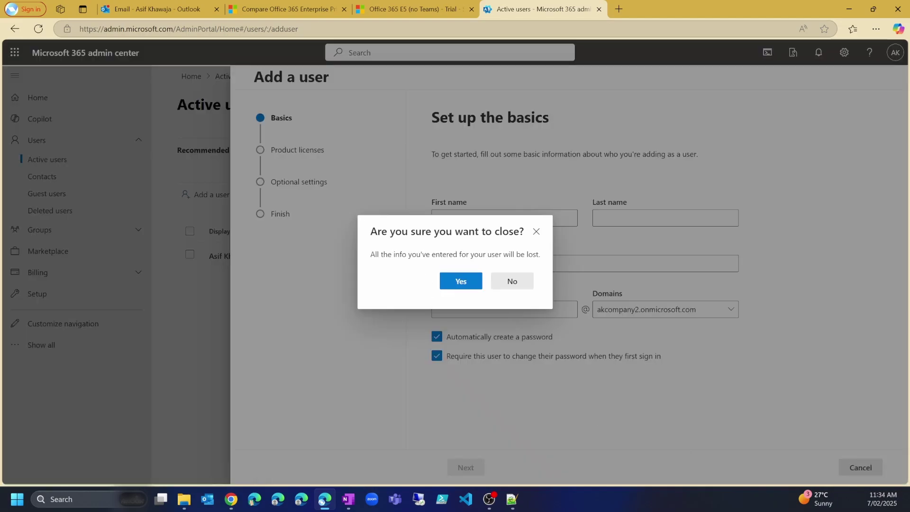
left_click(461, 283)
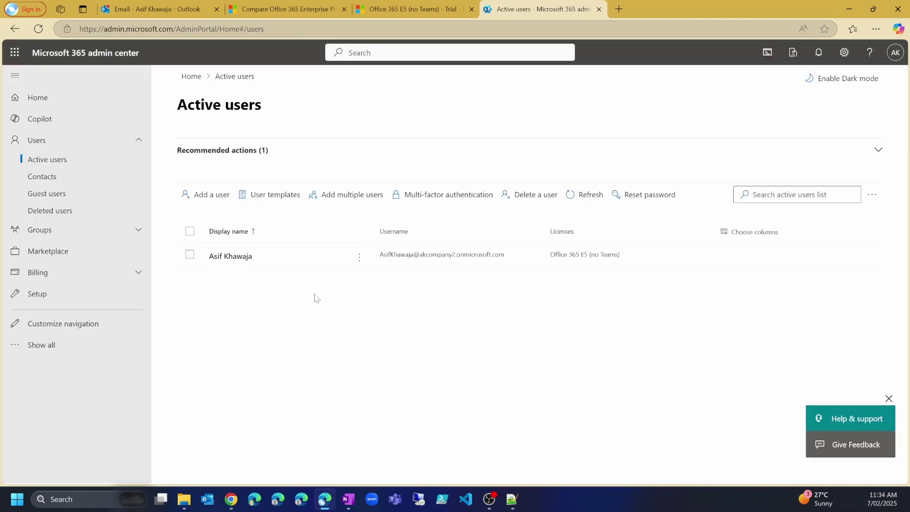
Show all admin sections in the left navigation down to the other admin centers
left_click(58, 348)
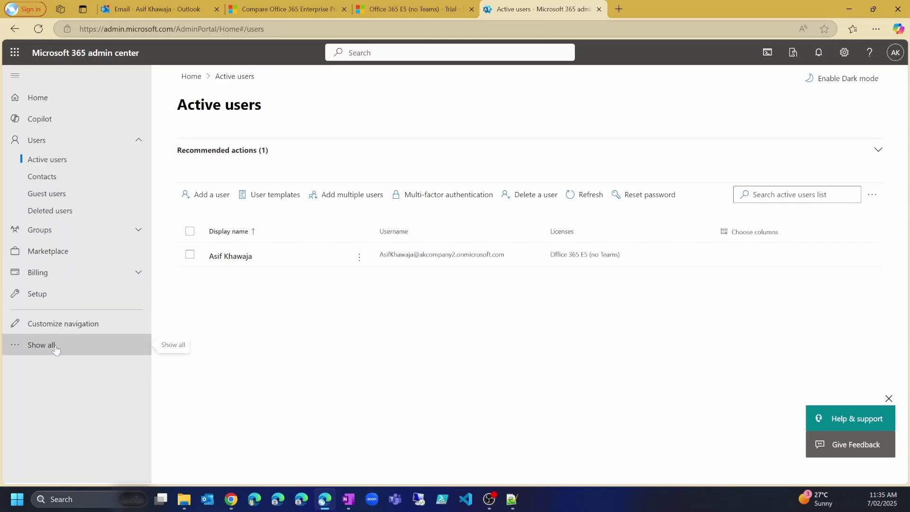
scroll(57, 349, "down", 1)
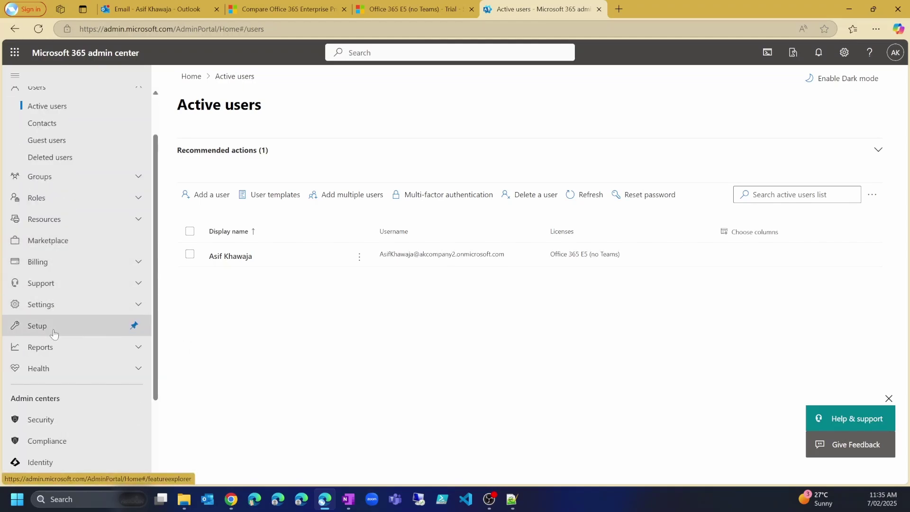
scroll(83, 322, "down", 2)
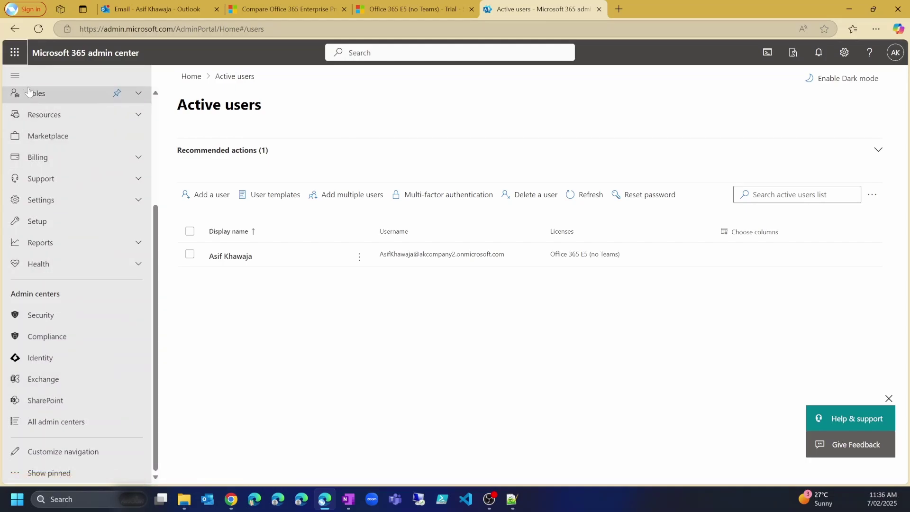
Reach the Microsoft 365 apps portal via the app launcher, dismiss the welcome, and browse All apps
left_click(16, 53)
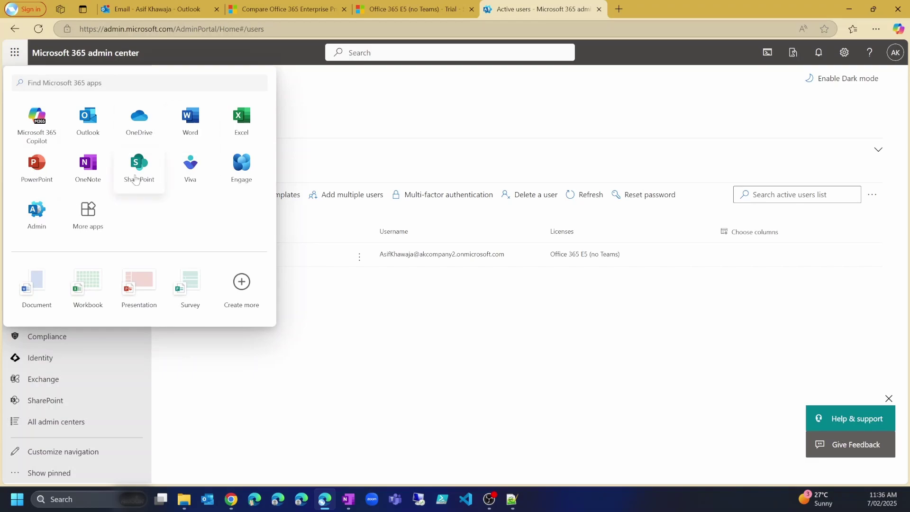
left_click(88, 214)
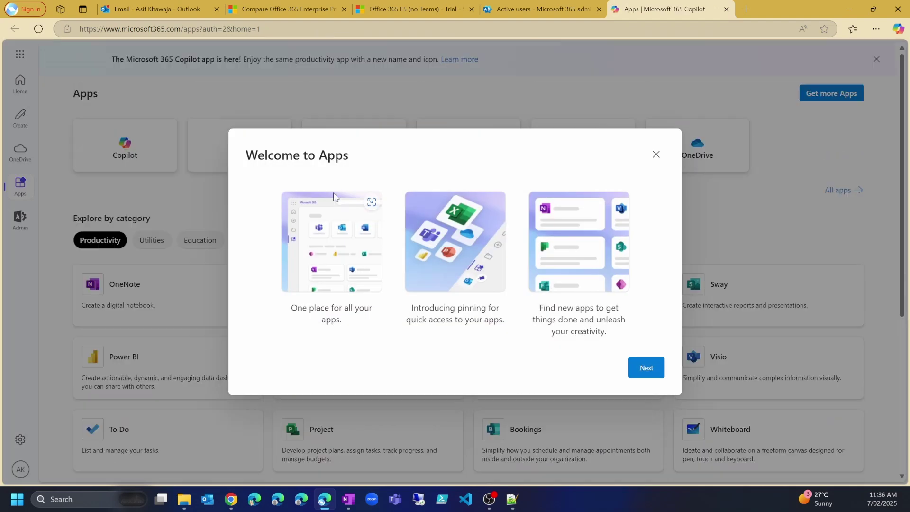
left_click(656, 154)
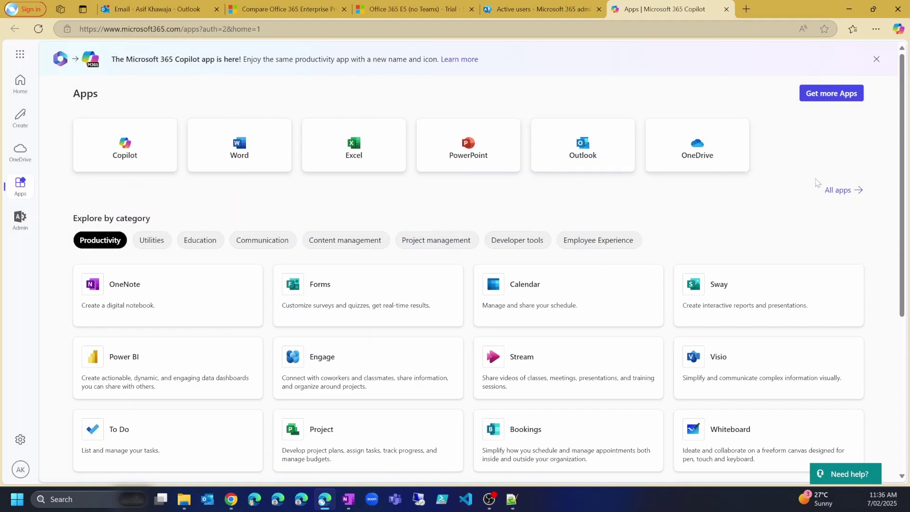
left_click(844, 190)
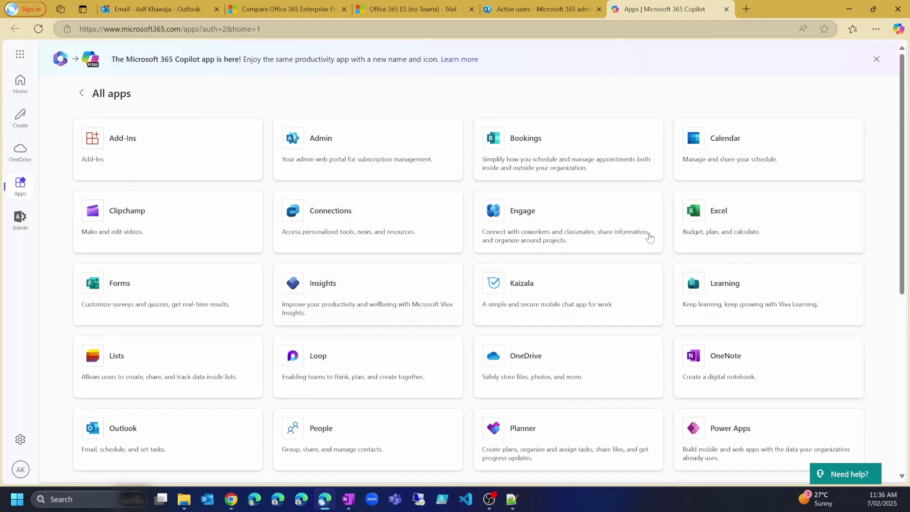
scroll(552, 238, "down", 2)
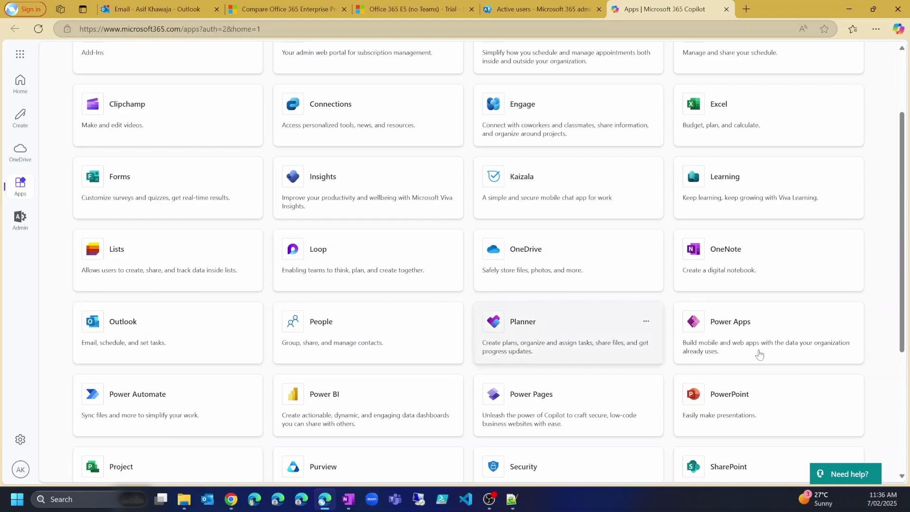
scroll(696, 335, "down", 2)
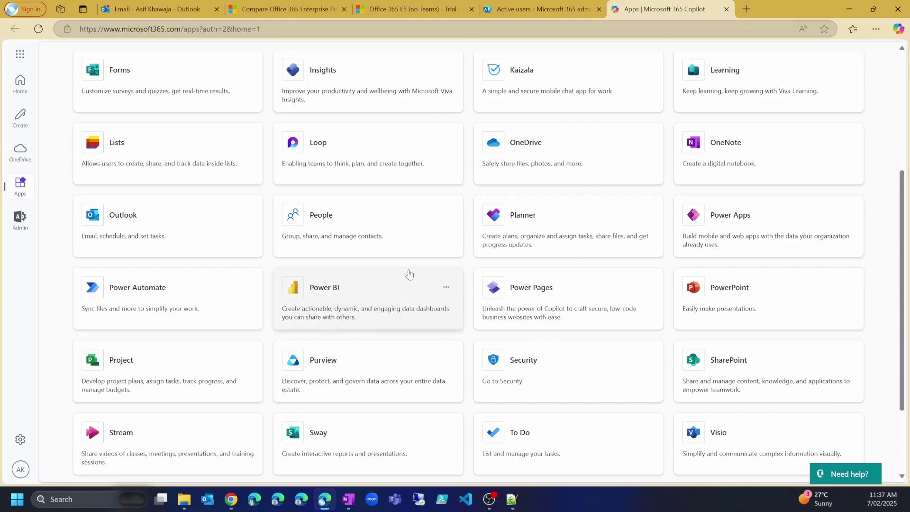
scroll(409, 274, "up", 1)
scroll(408, 272, "down", 2)
Open SharePoint in a new tab, then go back to the admin center's Active users tab
left_click(744, 316)
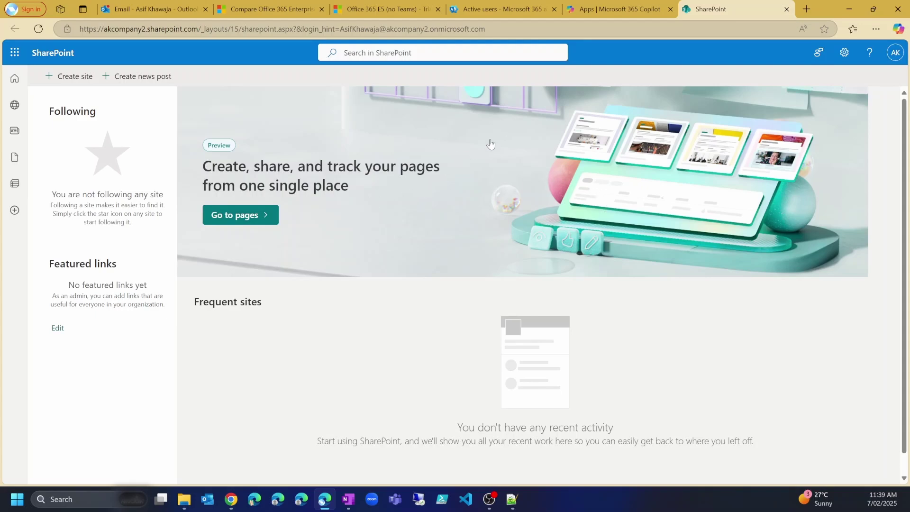
left_click(494, 10)
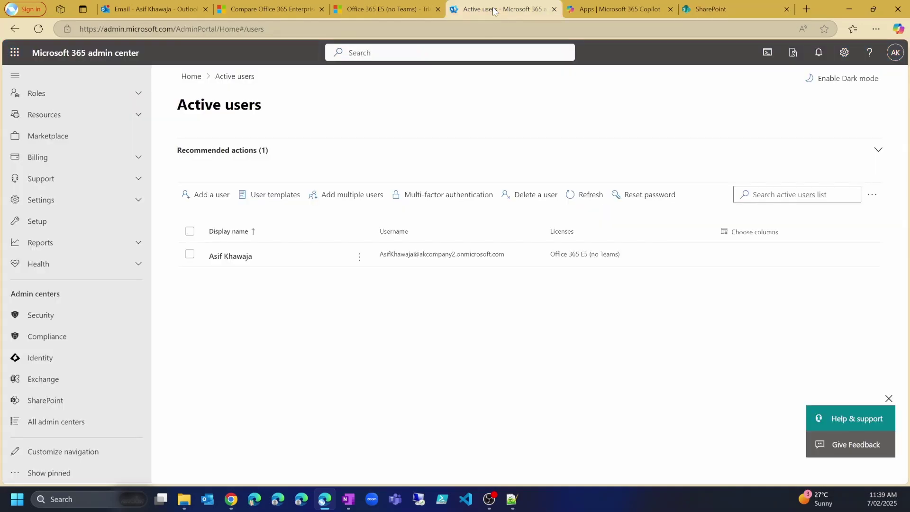
Under Billing, view Your products, showing Office 365 E5 (no Teams) as an active trial renewing 3/7/2025
left_click(52, 162)
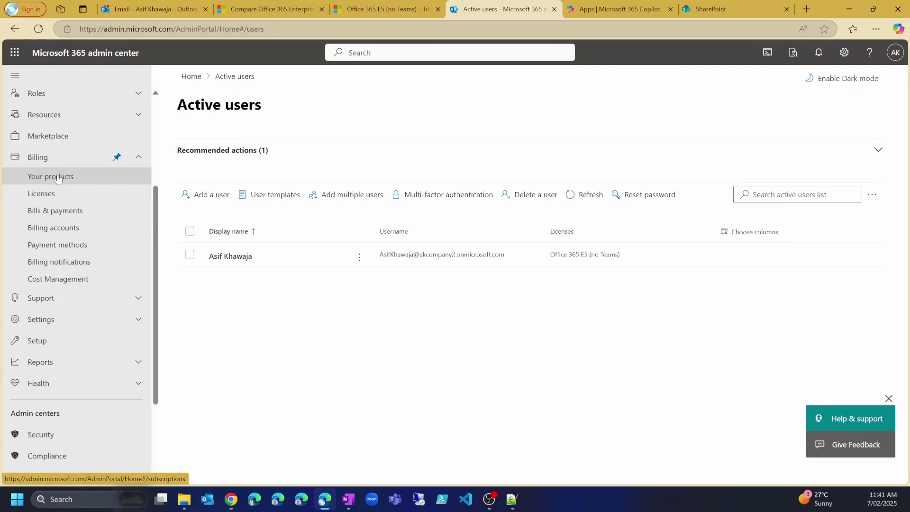
left_click(58, 179)
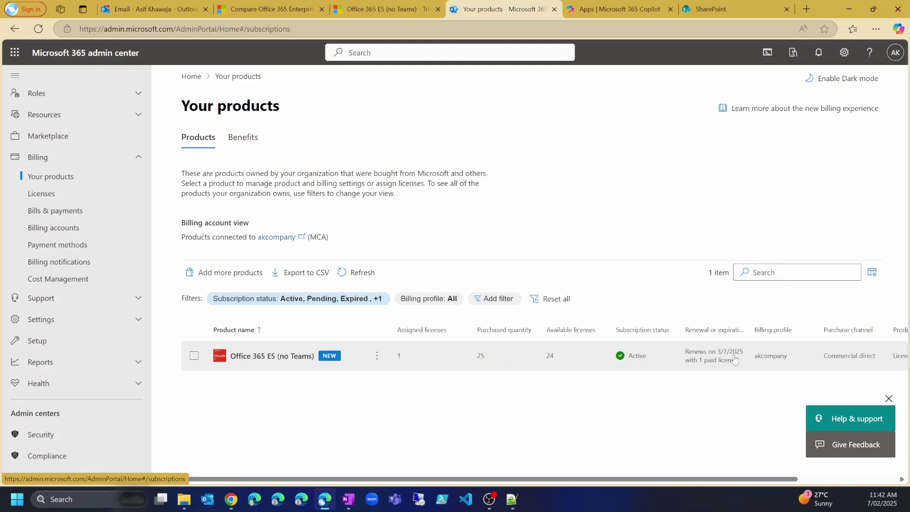
left_click_drag(761, 478, 853, 474)
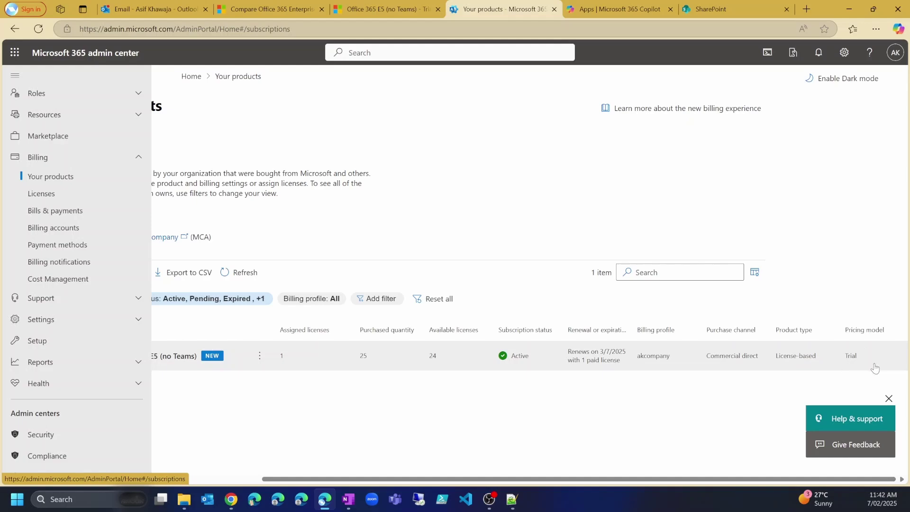
left_click(245, 477)
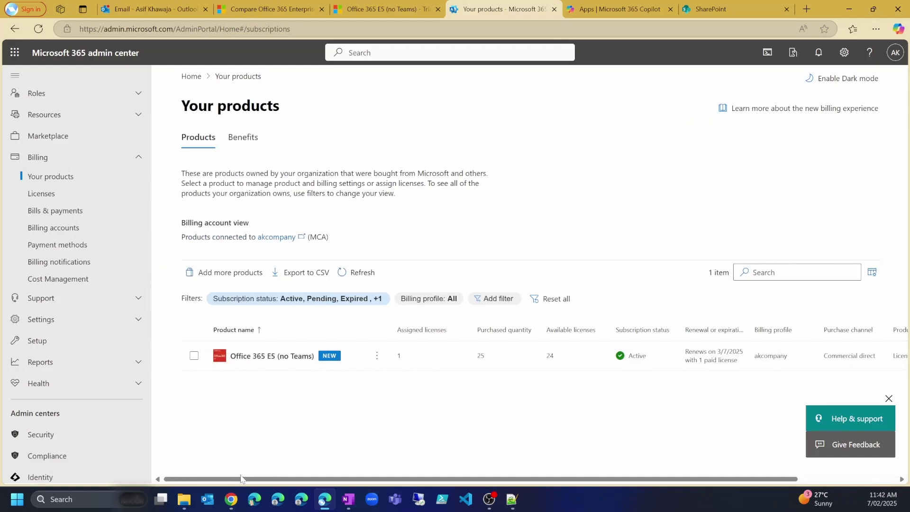
Set recurring billing to Off for the Office 365 E5 (no Teams) subscription and save
left_click(377, 355)
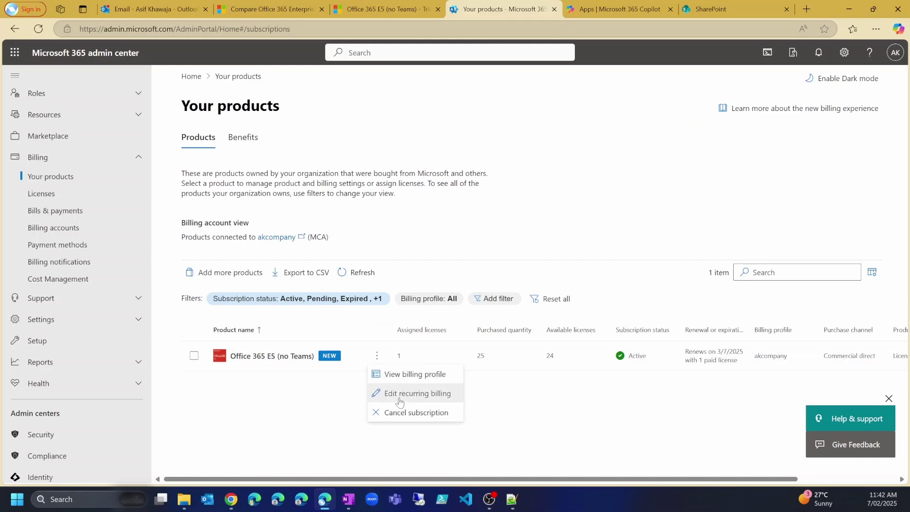
left_click(432, 395)
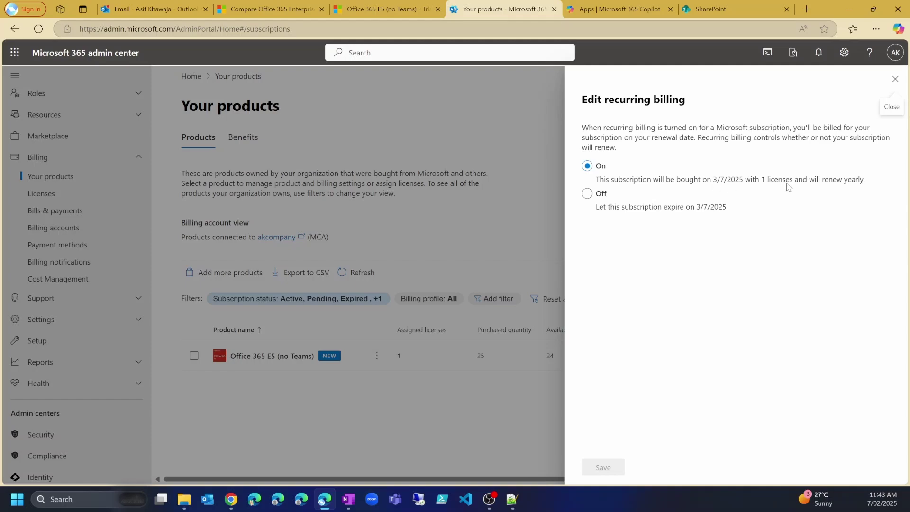
left_click(587, 195)
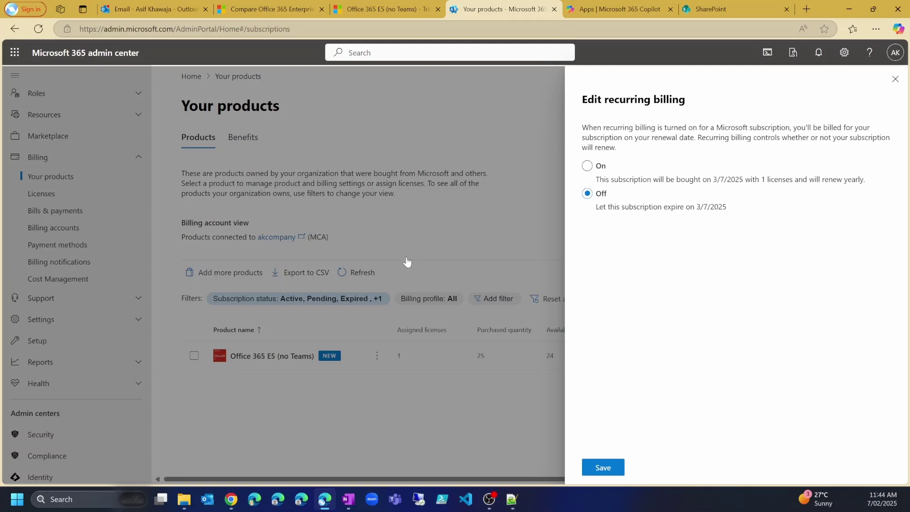
left_click(599, 468)
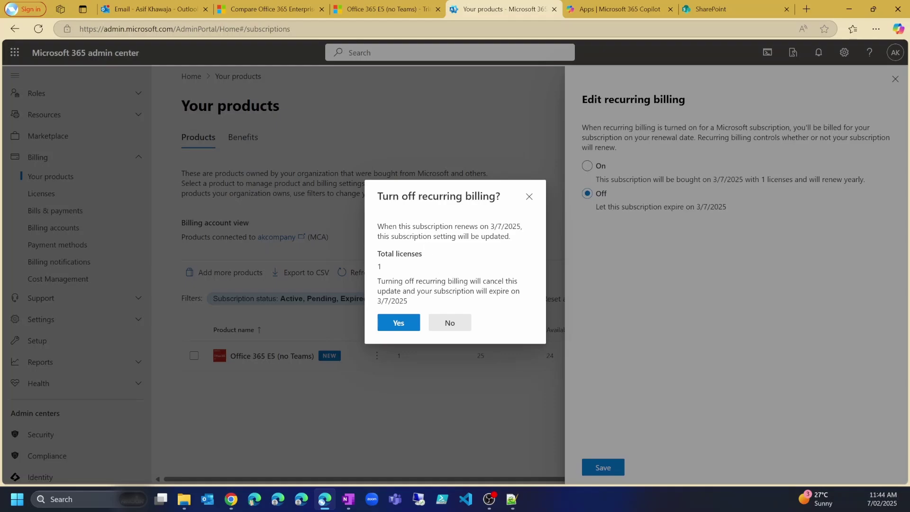
Confirm turning off recurring billing and close the billing panels
left_click(397, 322)
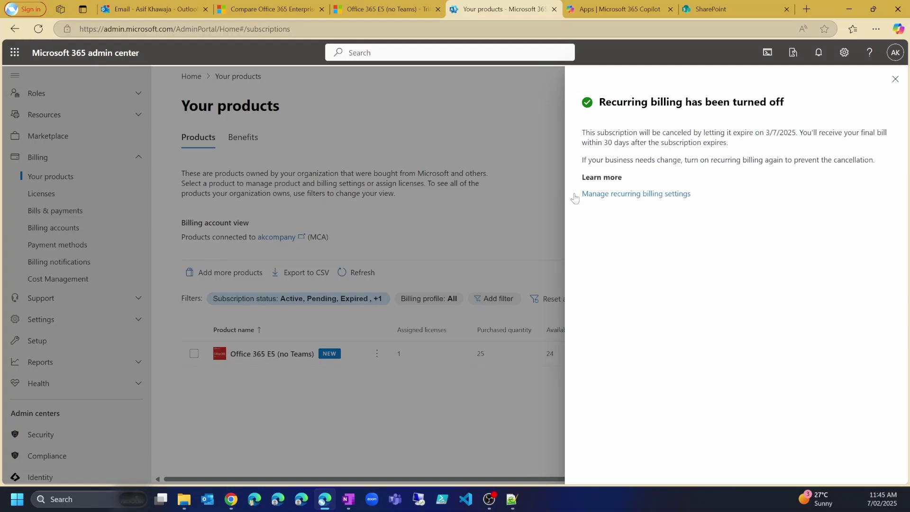
left_click(894, 79)
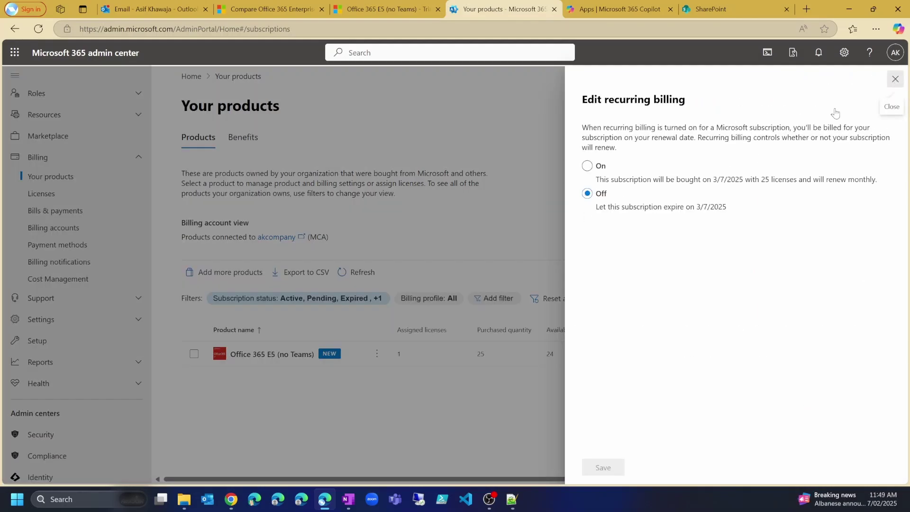
left_click(895, 79)
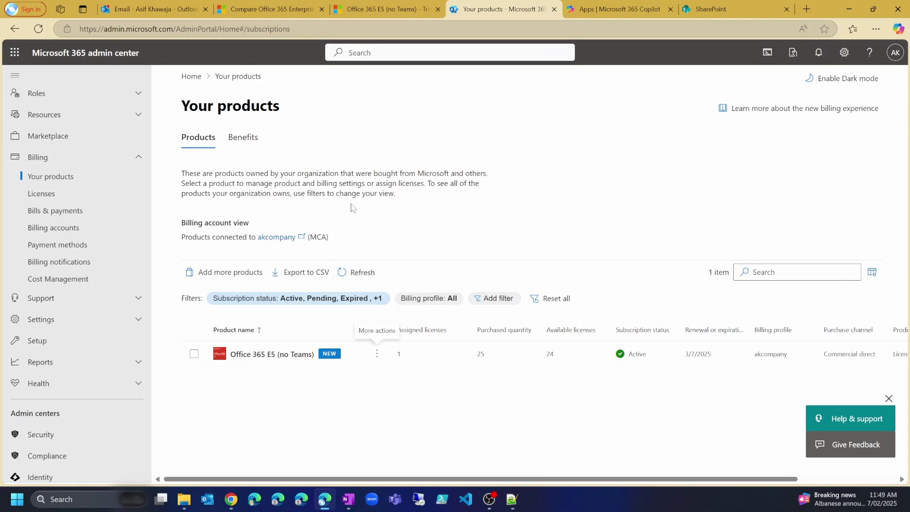